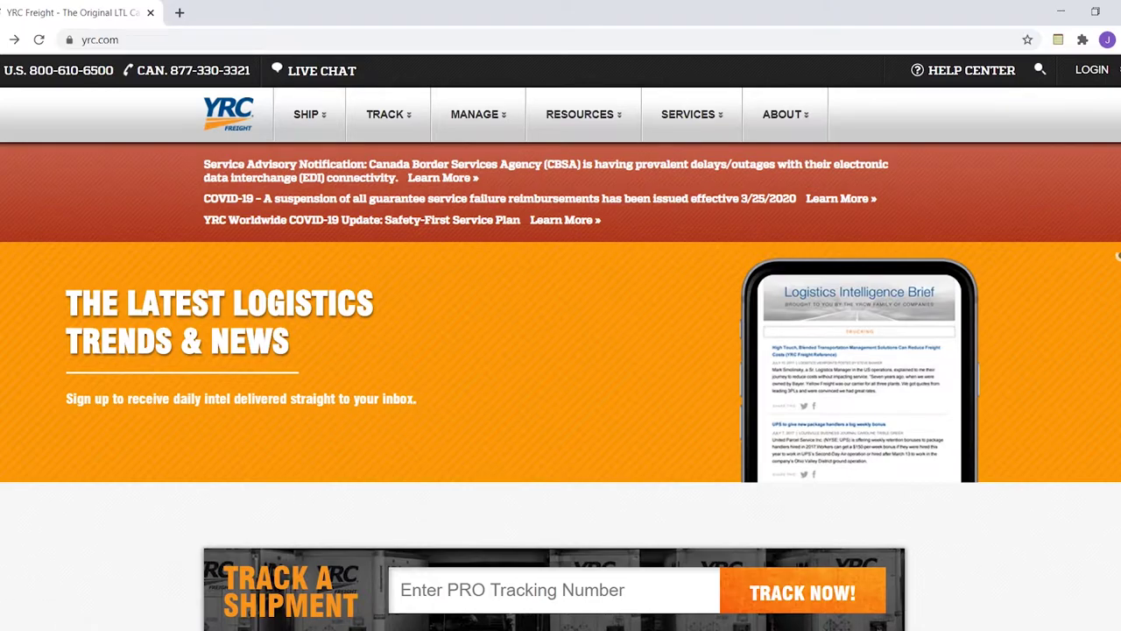
Open the Get a Quote tool from the YRC Freight homepage and look over its quote entry form.
scroll(1068, 225, down, 5)
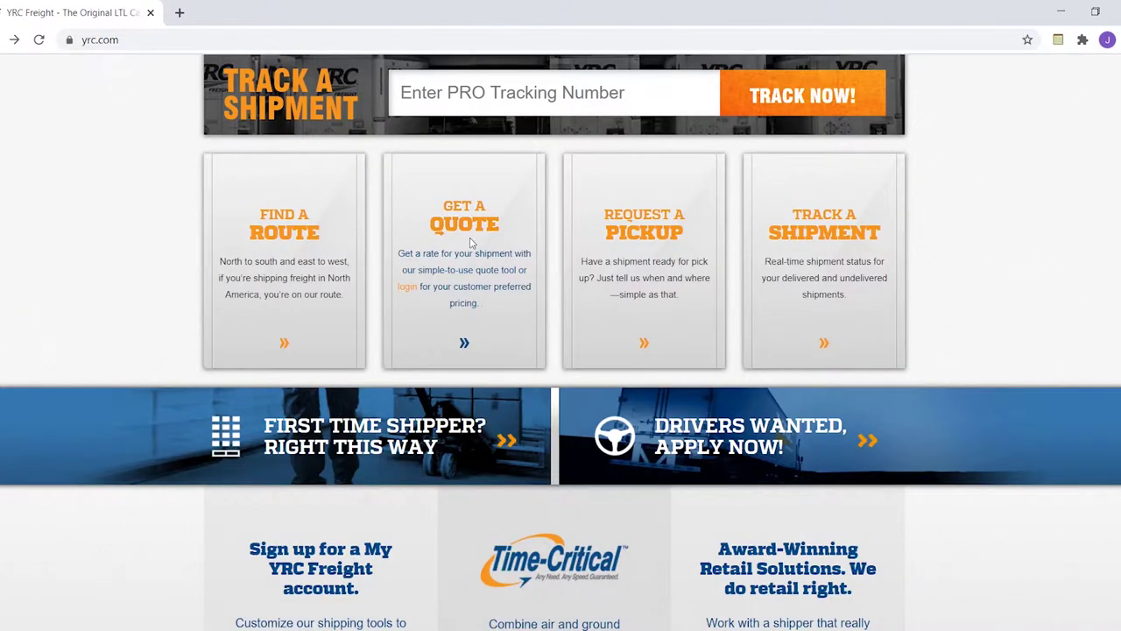
click(470, 228)
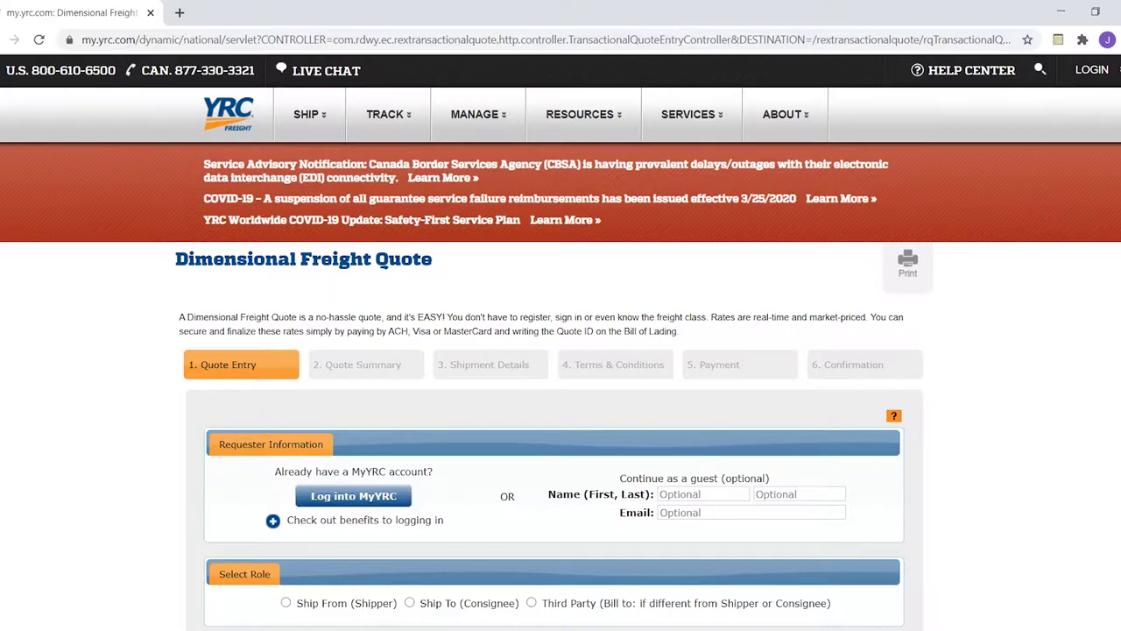
scroll(561, 342, down, 1)
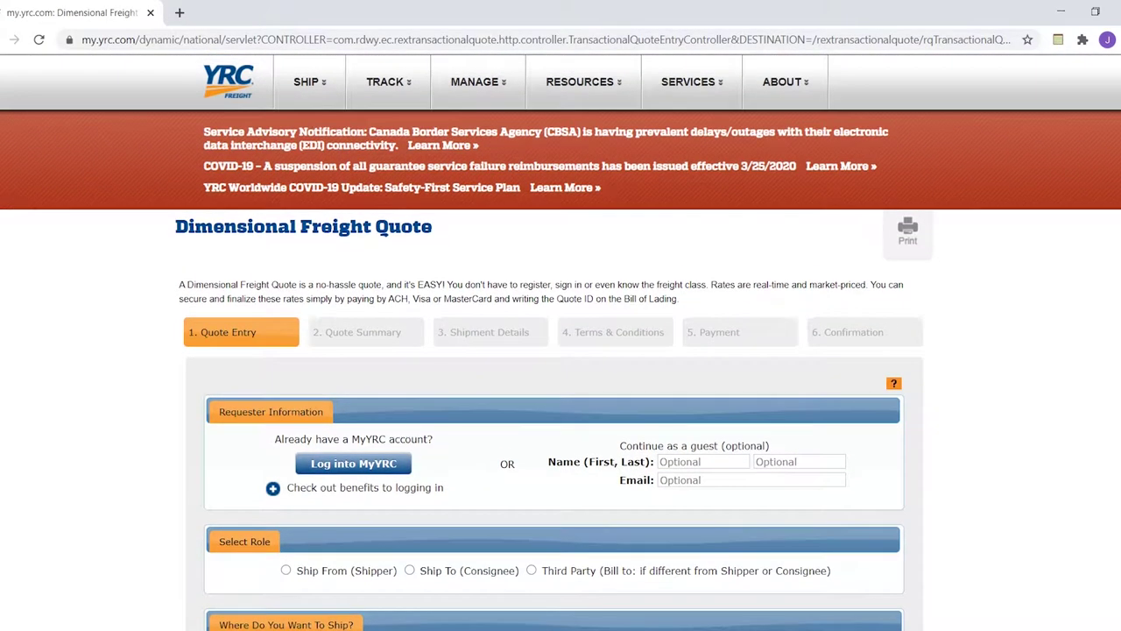
scroll(561, 341, up, 1)
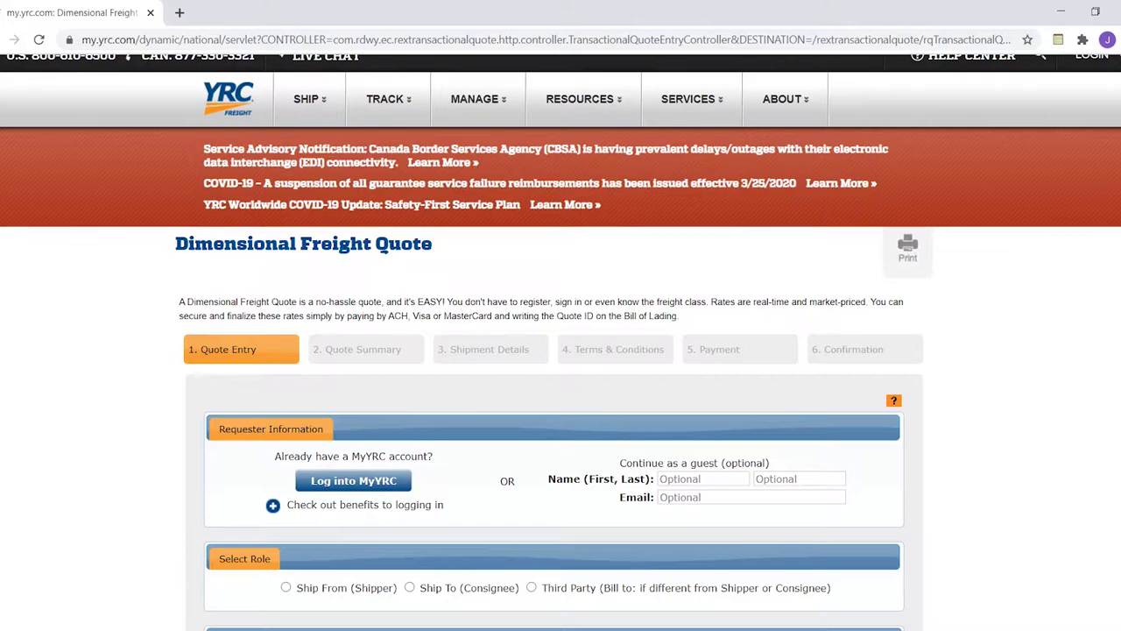
scroll(561, 342, down, 2)
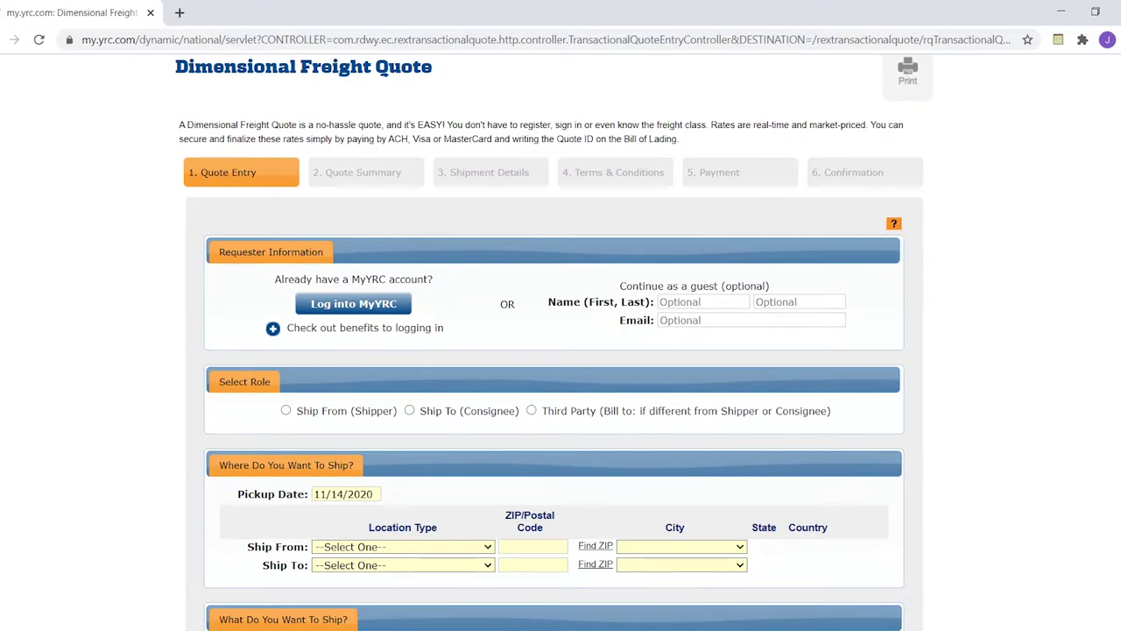
scroll(561, 342, up, 2)
scroll(557, 190, down, 2)
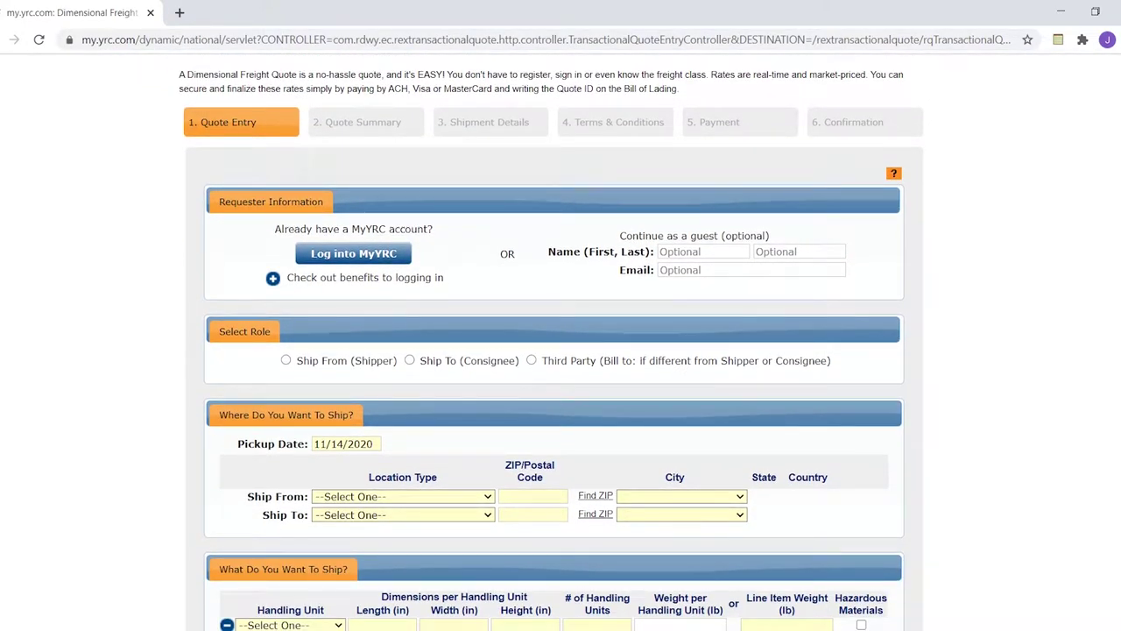
Choose Third Party as the role and set the pickup date to 11/16/2020.
drag(541, 363, 727, 368)
click(644, 377)
scroll(644, 377, down, 2)
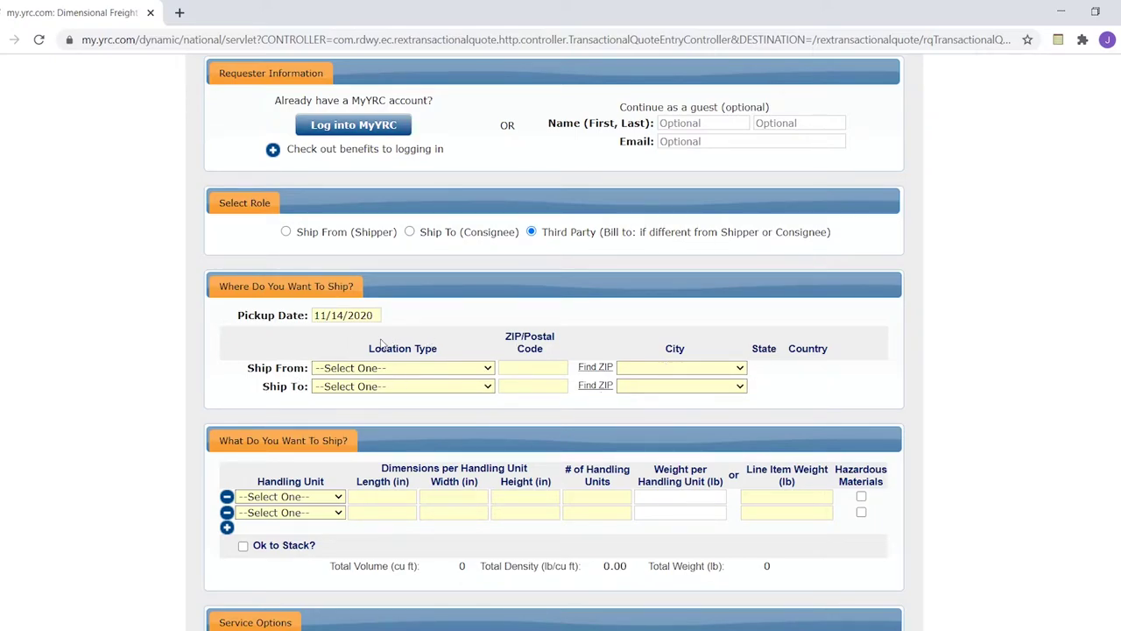
click(342, 315)
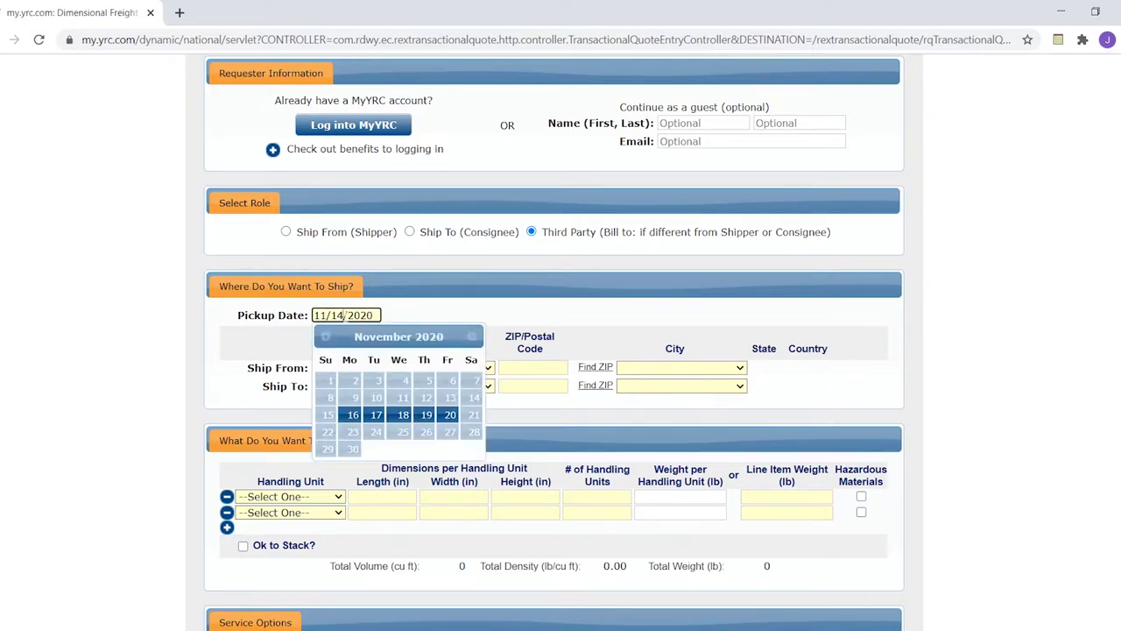
click(346, 411)
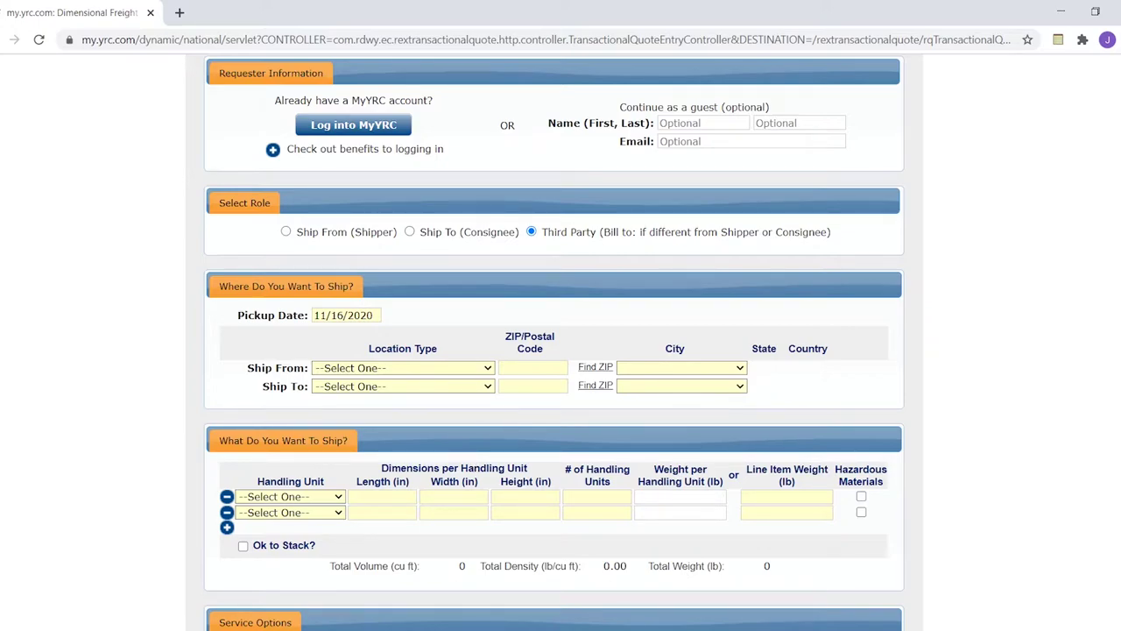
Set the Ship From location type to Dropoff at Terminal with ZIP code 01864.
click(489, 369)
click(428, 444)
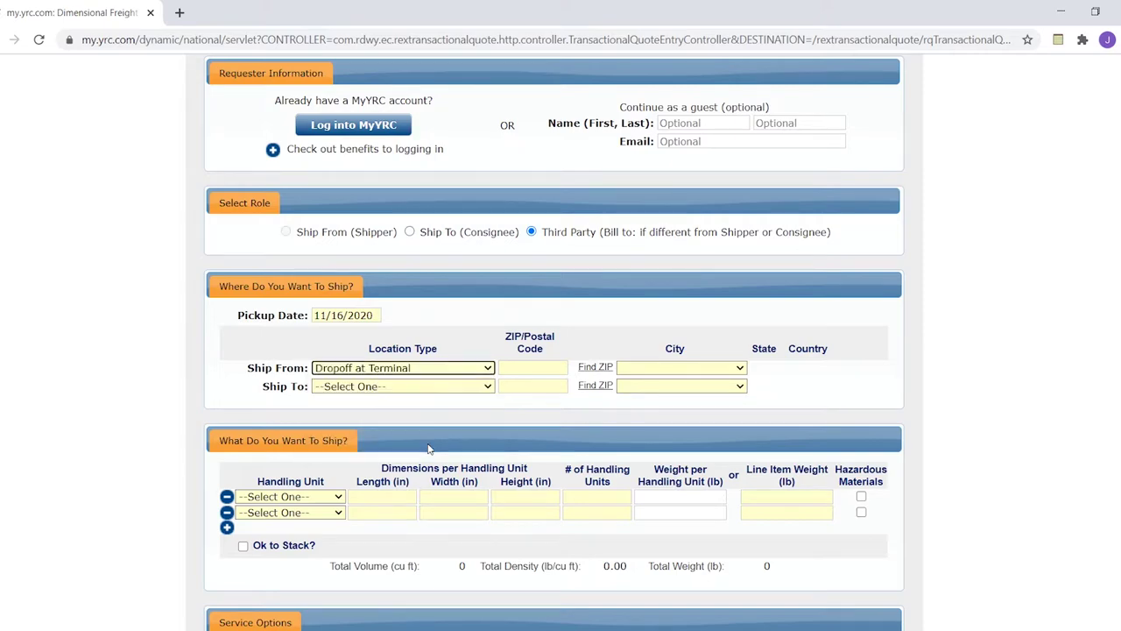
key(Tab)
text(01864)
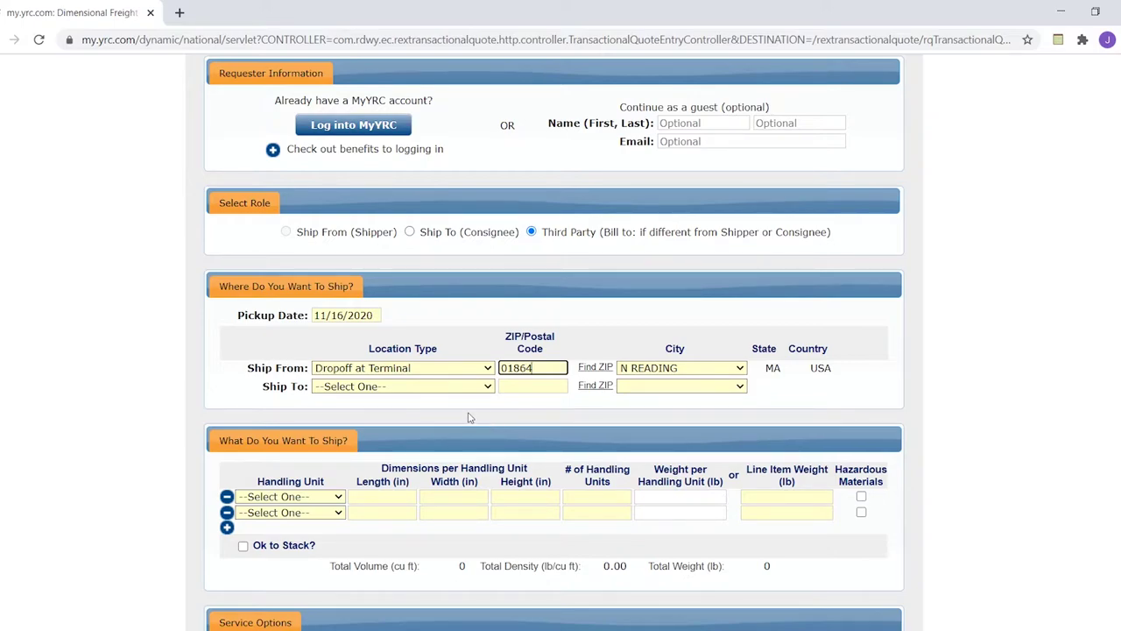
Set the Ship To location type to Commercial with forklift or dock with ZIP code 46804.
click(488, 388)
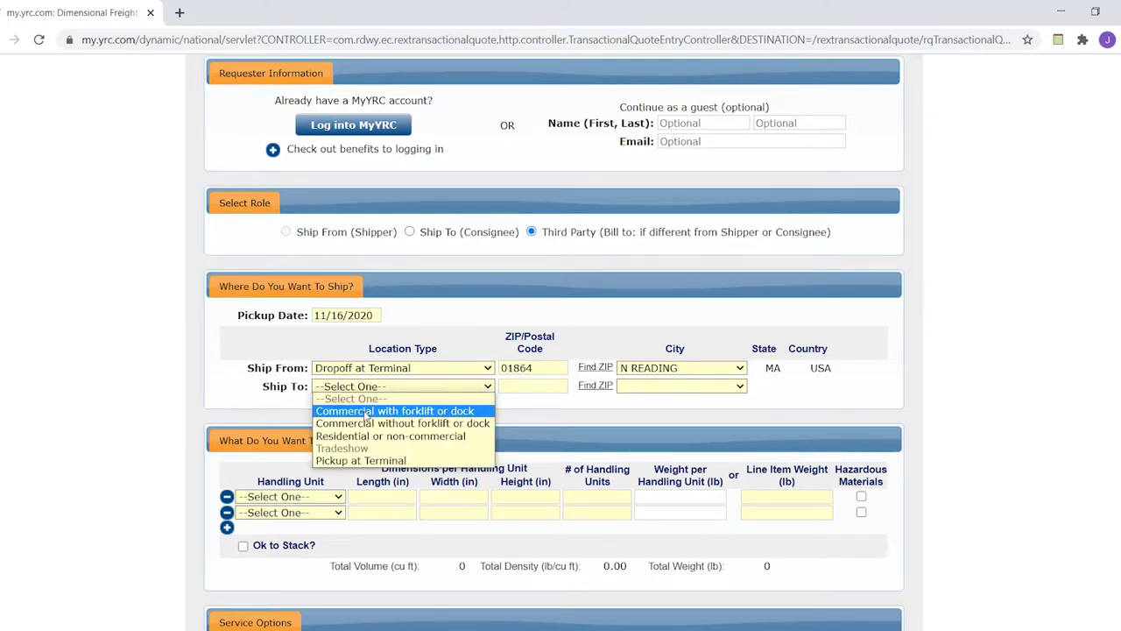
click(367, 412)
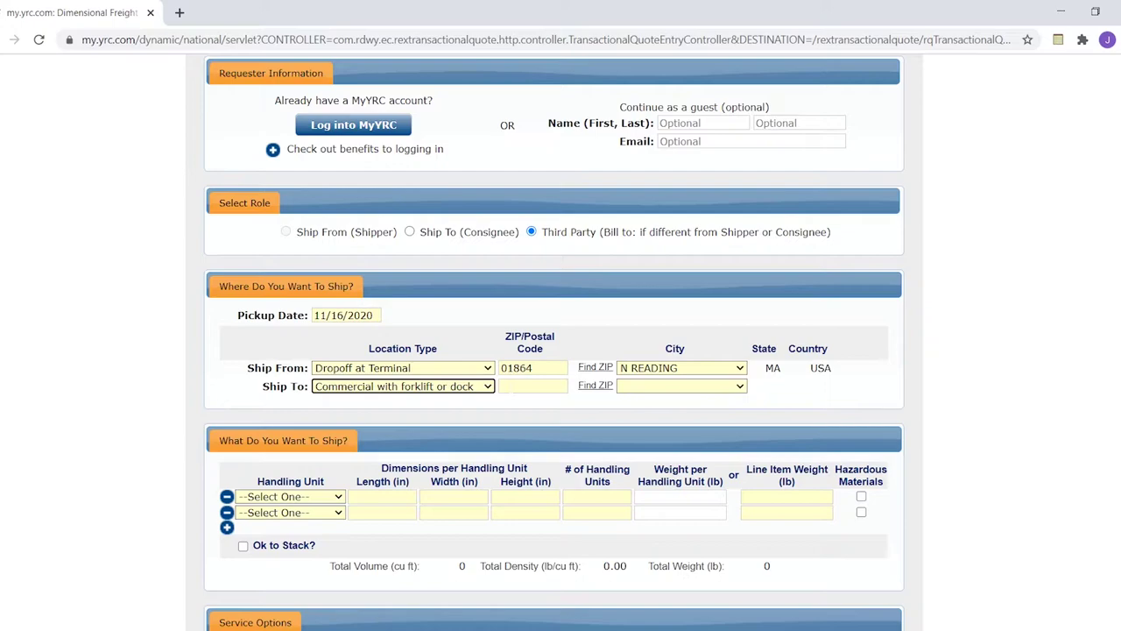
click(533, 386)
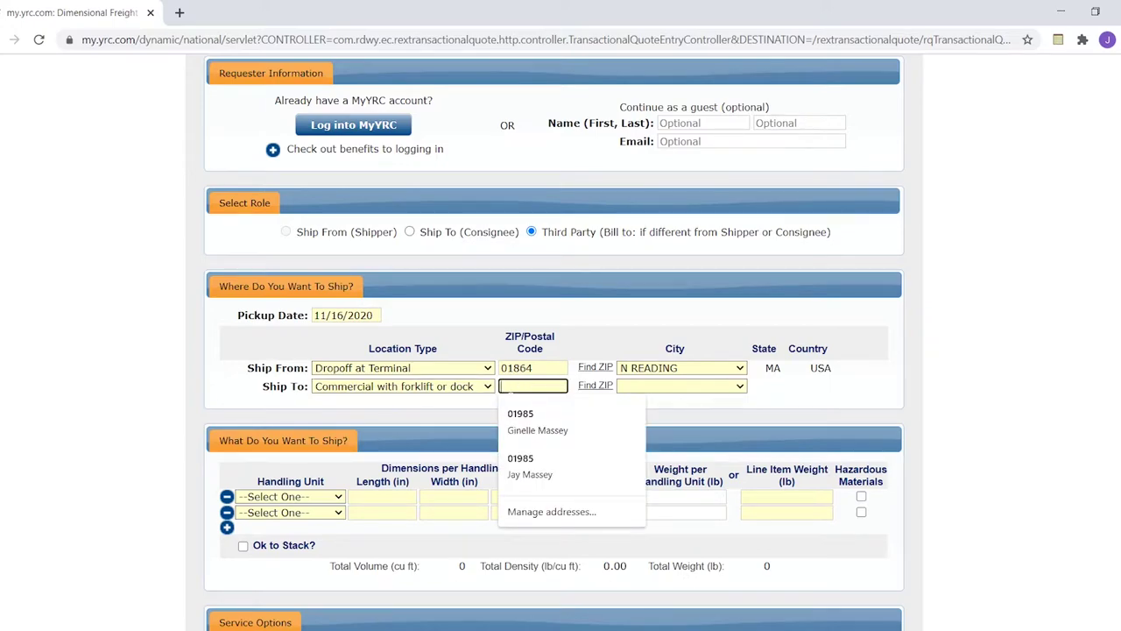
text(46804)
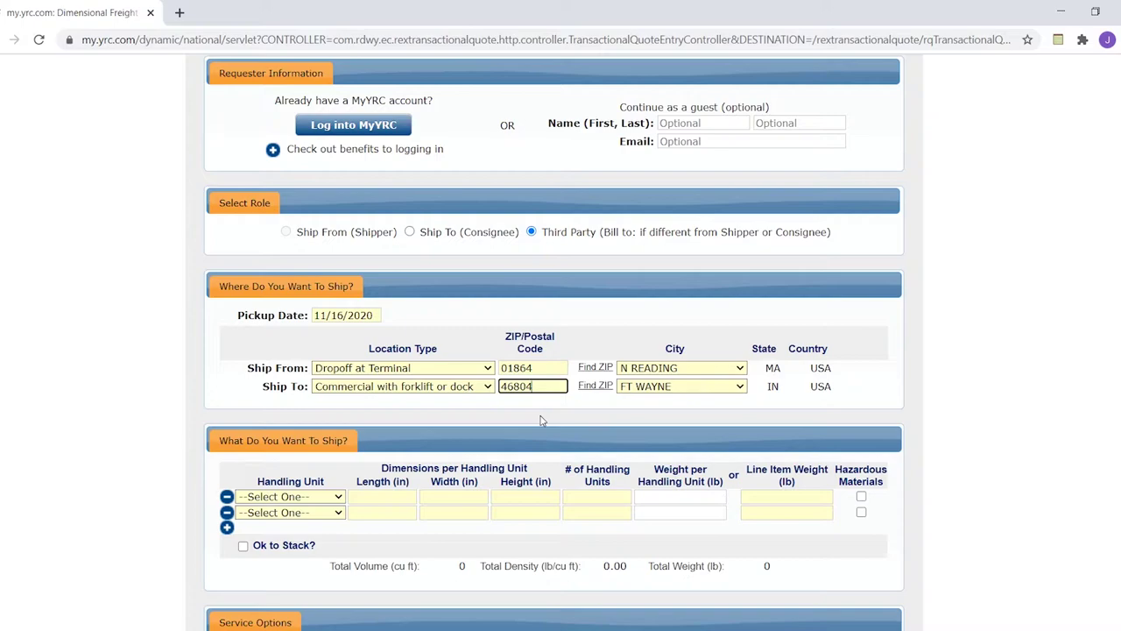
click(613, 418)
Define the first handling unit as a Pallet measuring 48 in long, 48 in wide and 48 in high.
scroll(553, 341, down, 2)
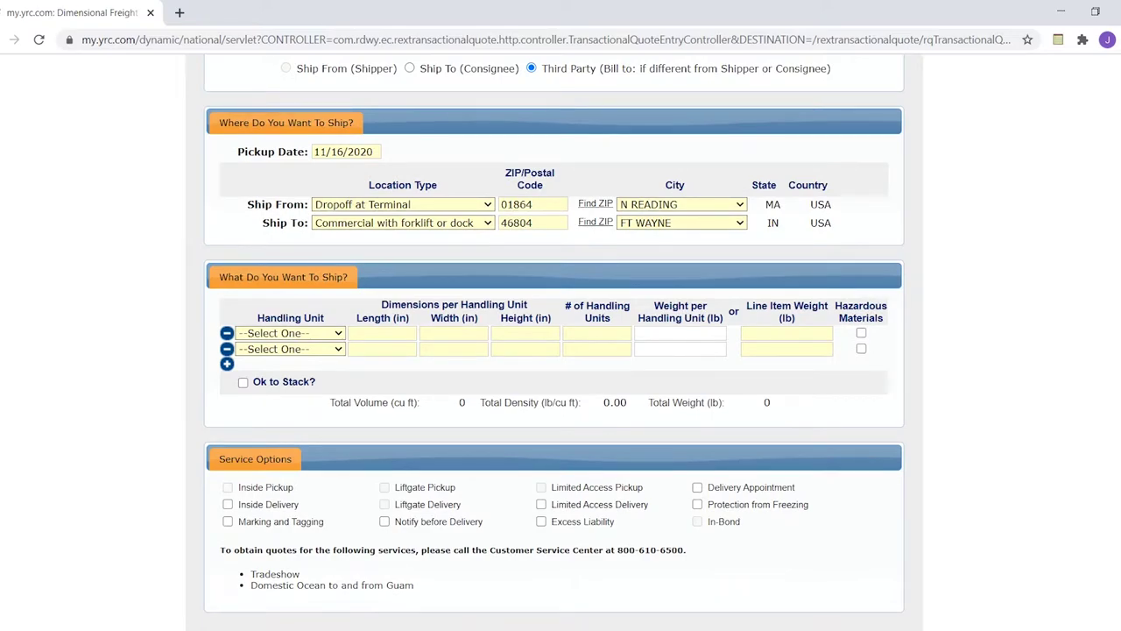
click(337, 334)
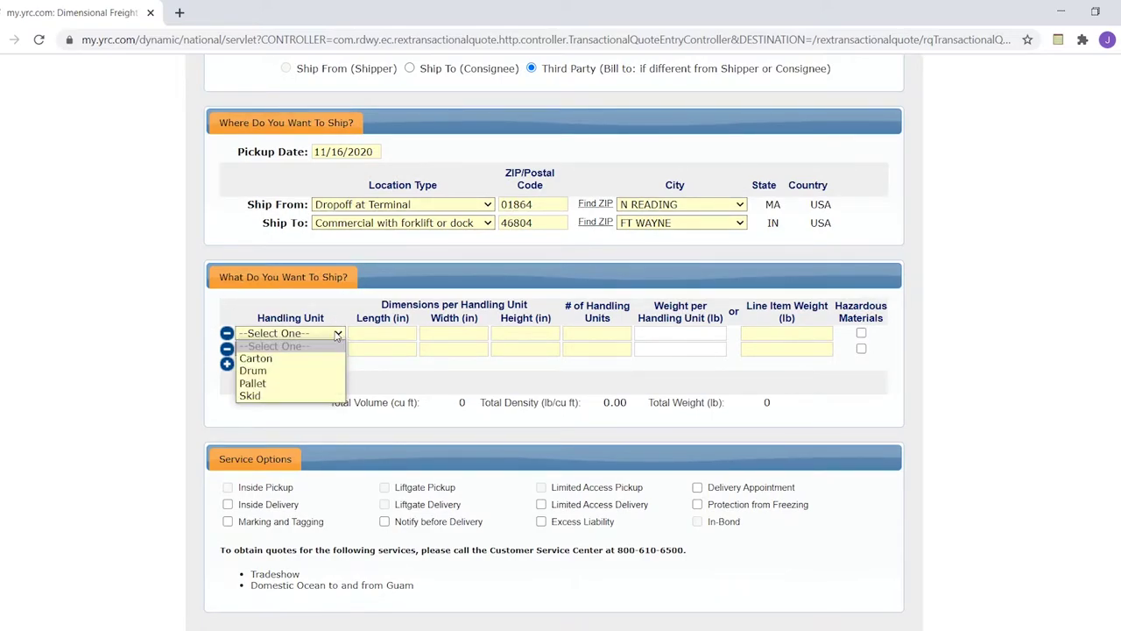
click(289, 384)
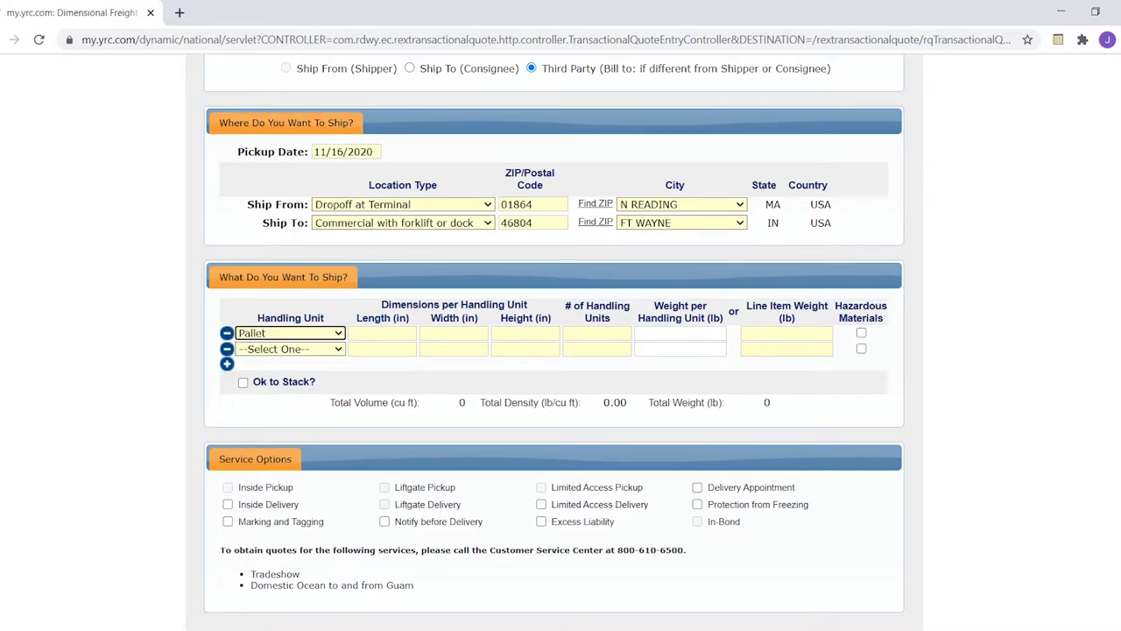
key(Tab)
text(48)
key(Tab)
text(48)
key(Tab)
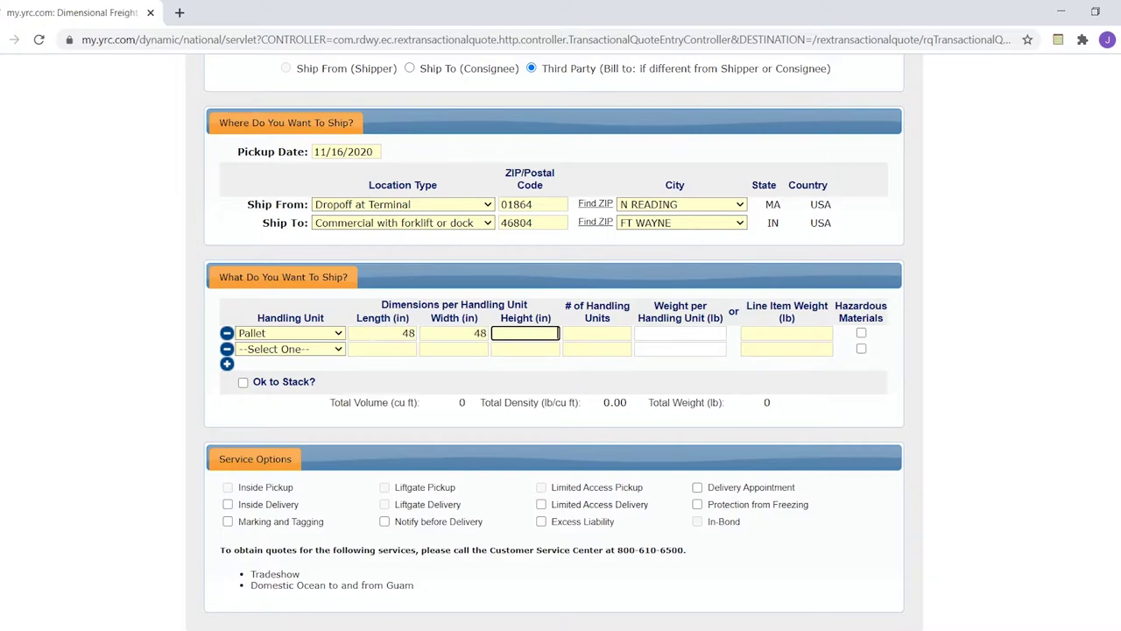
text(48)
Enter 1 handling unit weighing 700 lb for the pallet and proceed to the quote summary.
key(Tab)
text(1)
key(Tab)
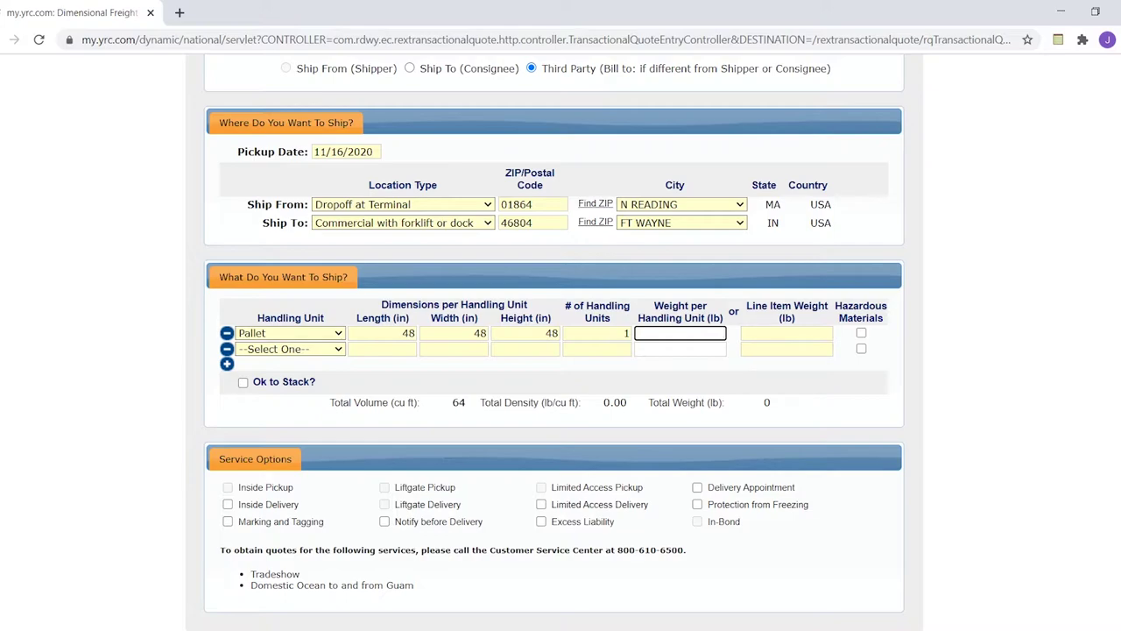
text(700)
scroll(1094, 312, down, 2)
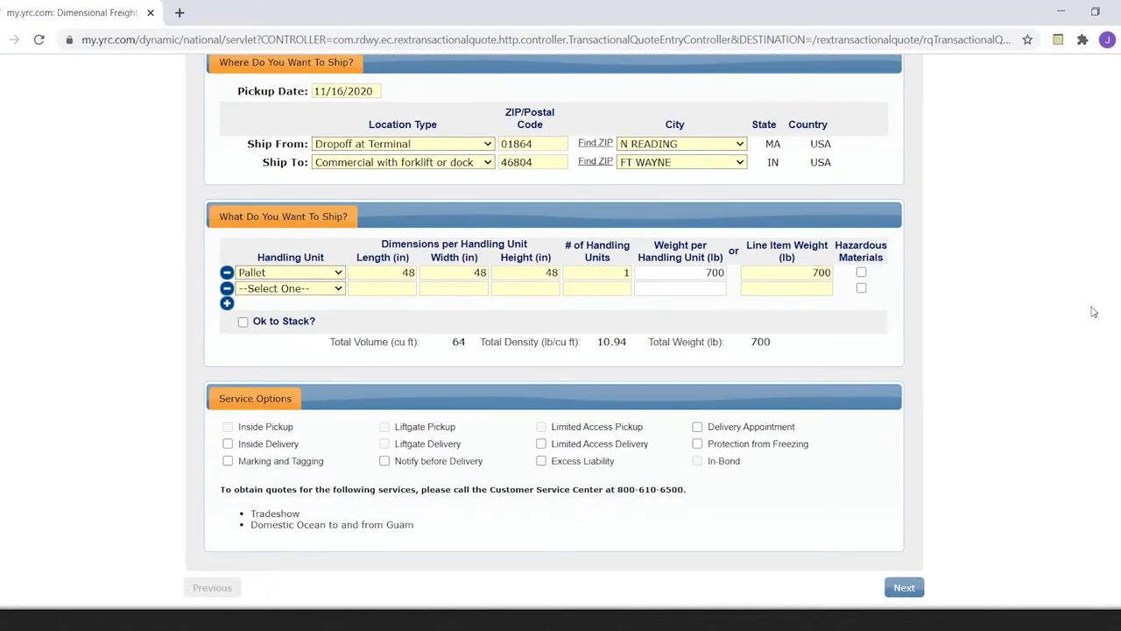
click(904, 587)
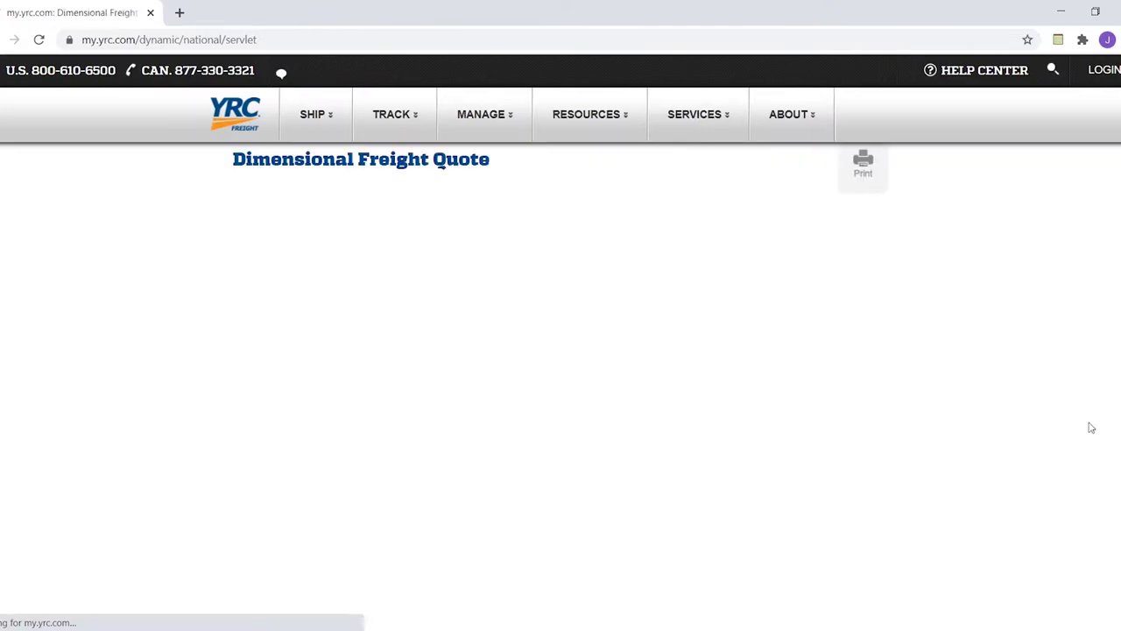
Review the service rates in the quote summary and select the Standard LTL quote.
scroll(1079, 371, down, 2)
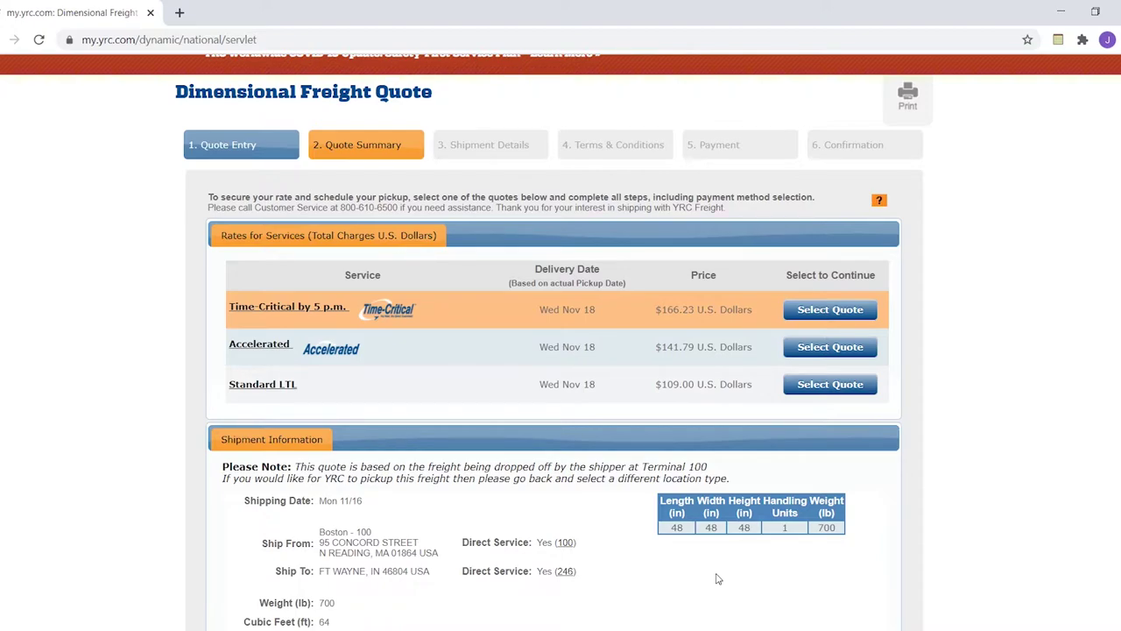
scroll(864, 583, up, 1)
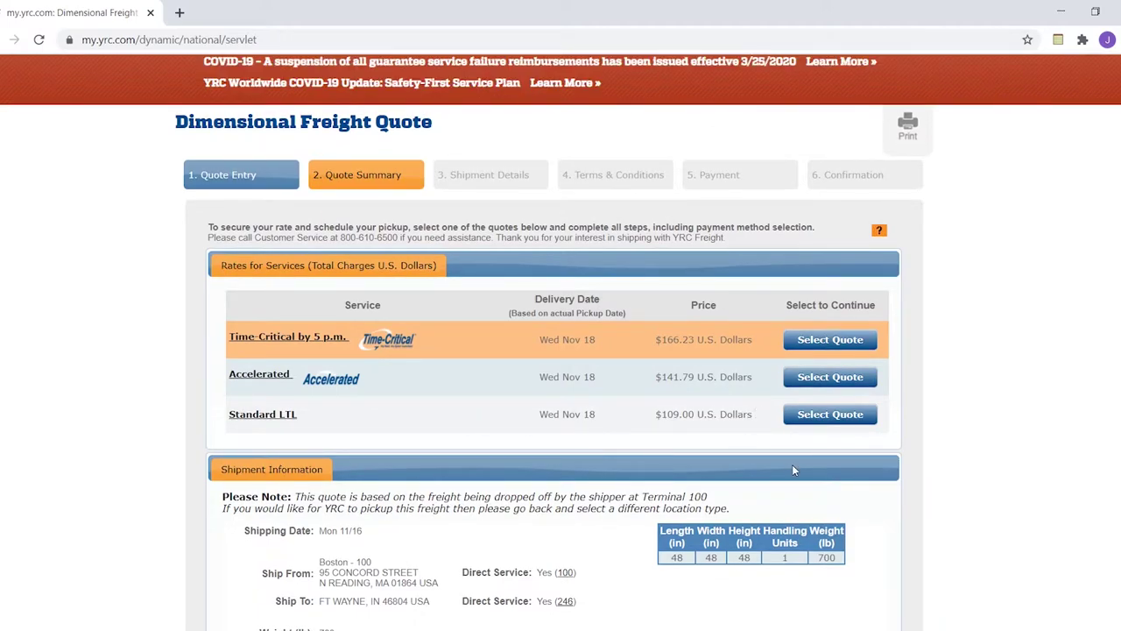
click(830, 420)
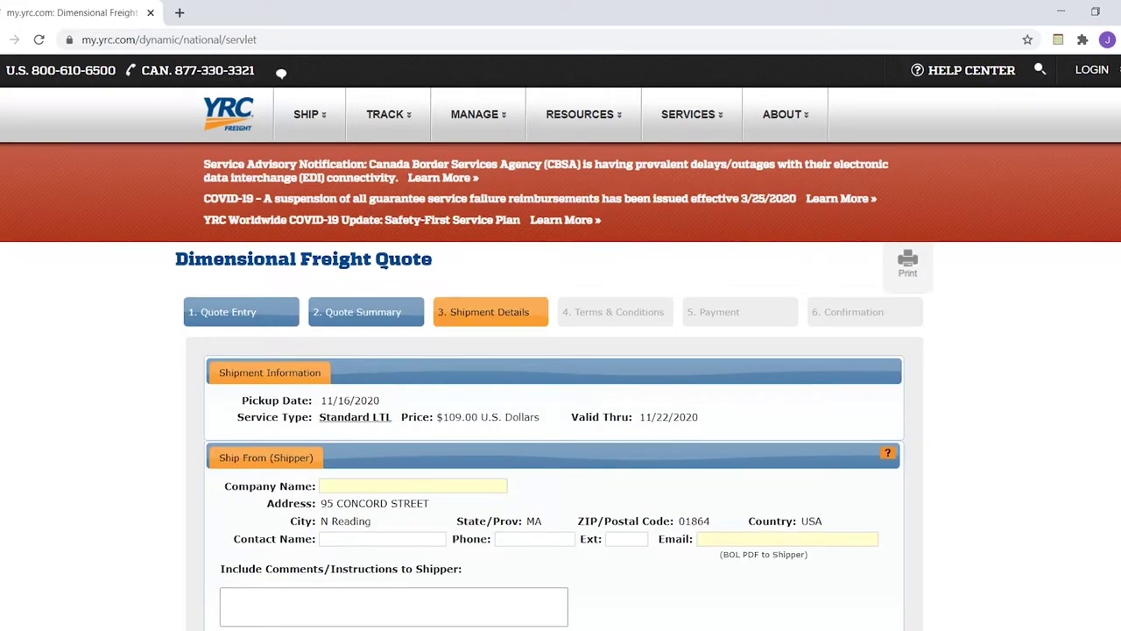
Examine the shipment details form, including the shipper, consignee, third party, product, pickup and special customer information sections.
scroll(561, 351, down, 5)
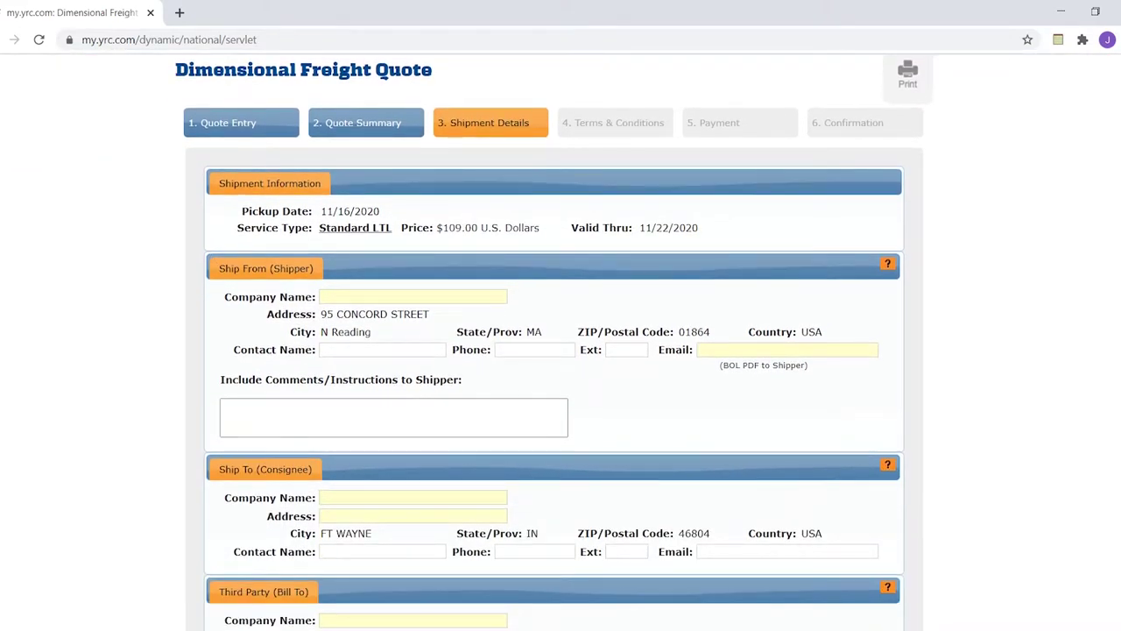
scroll(560, 351, down, 2)
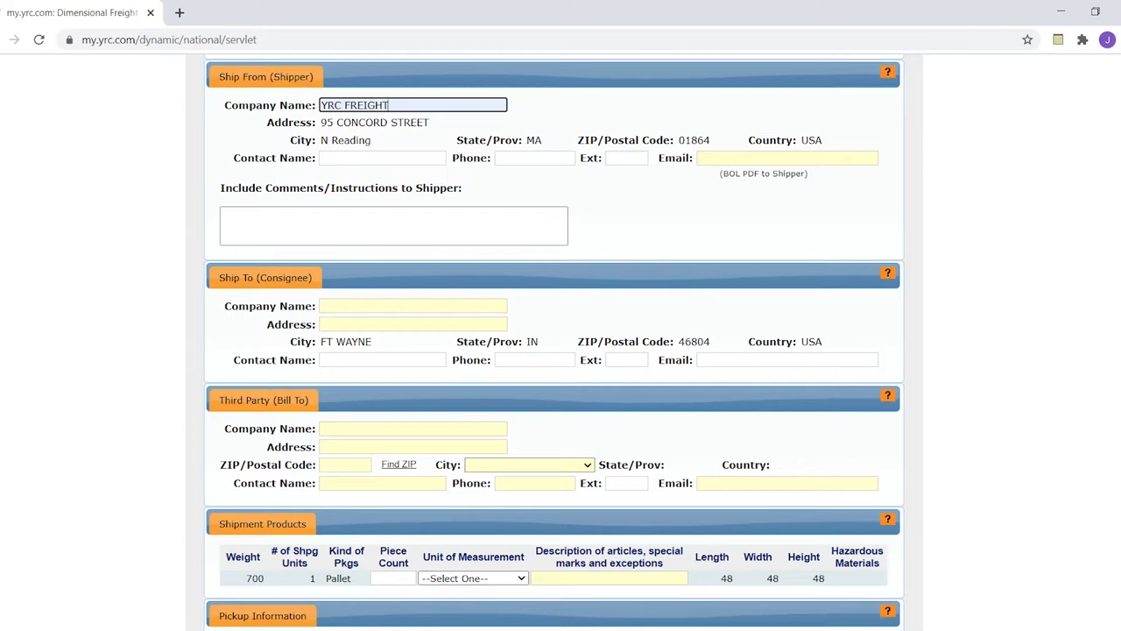
scroll(593, 250, down, 2)
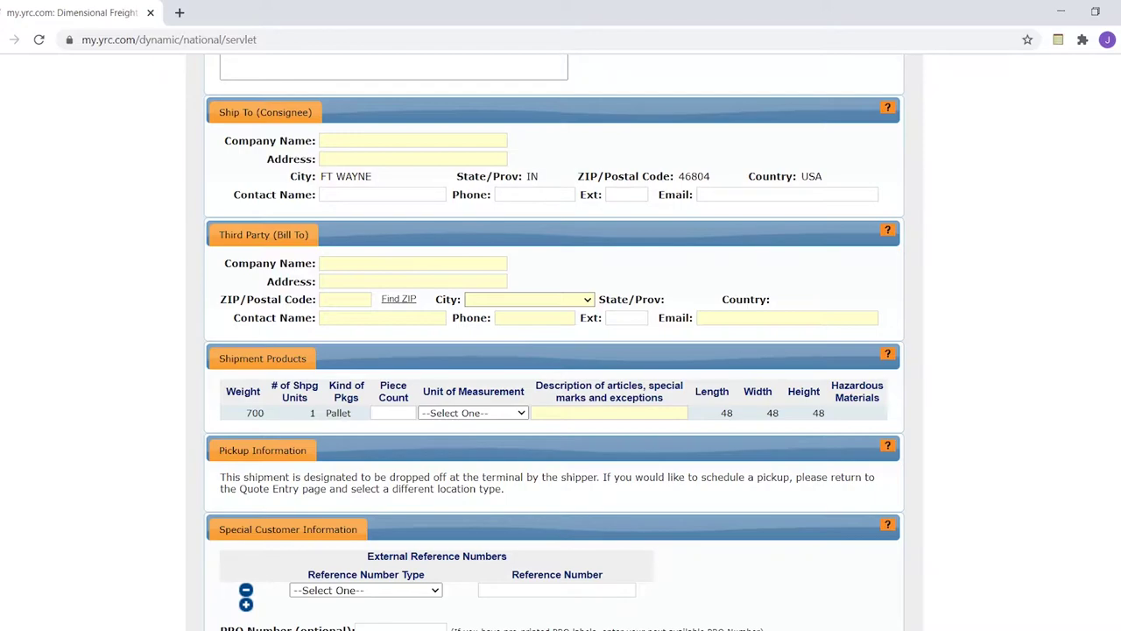
scroll(554, 341, down, 3)
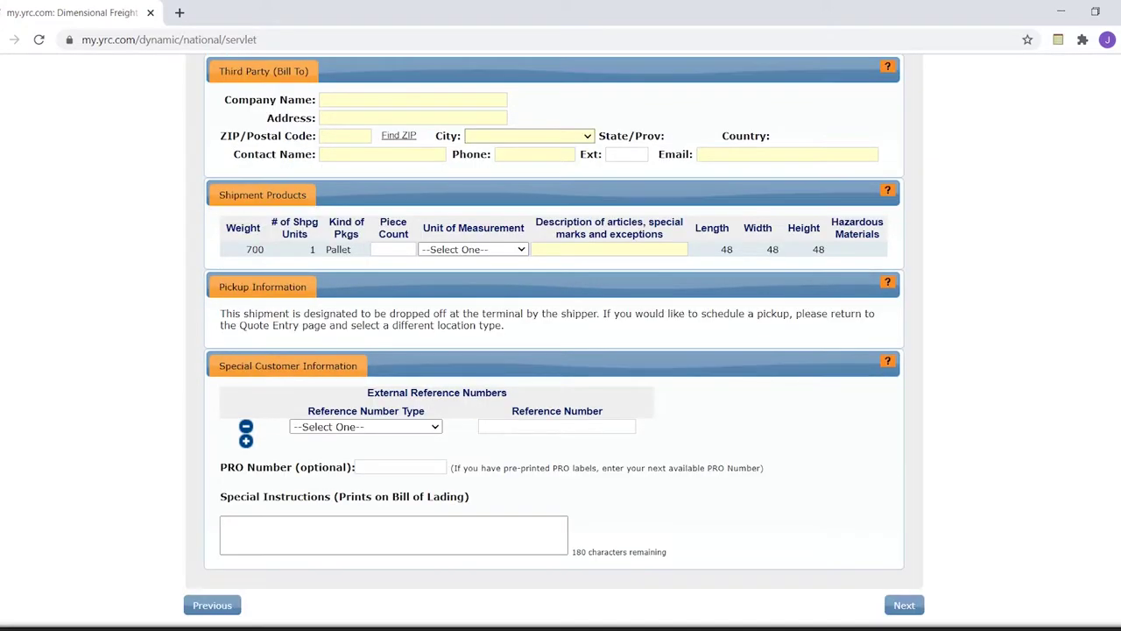
scroll(560, 341, down, 1)
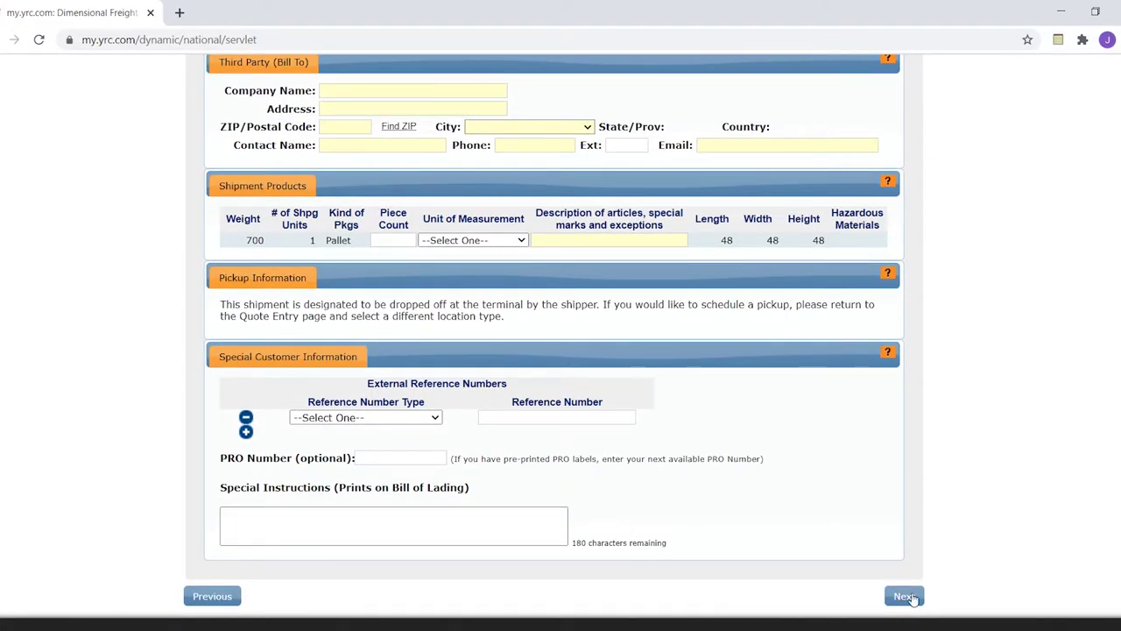
scroll(561, 351, up, 1)
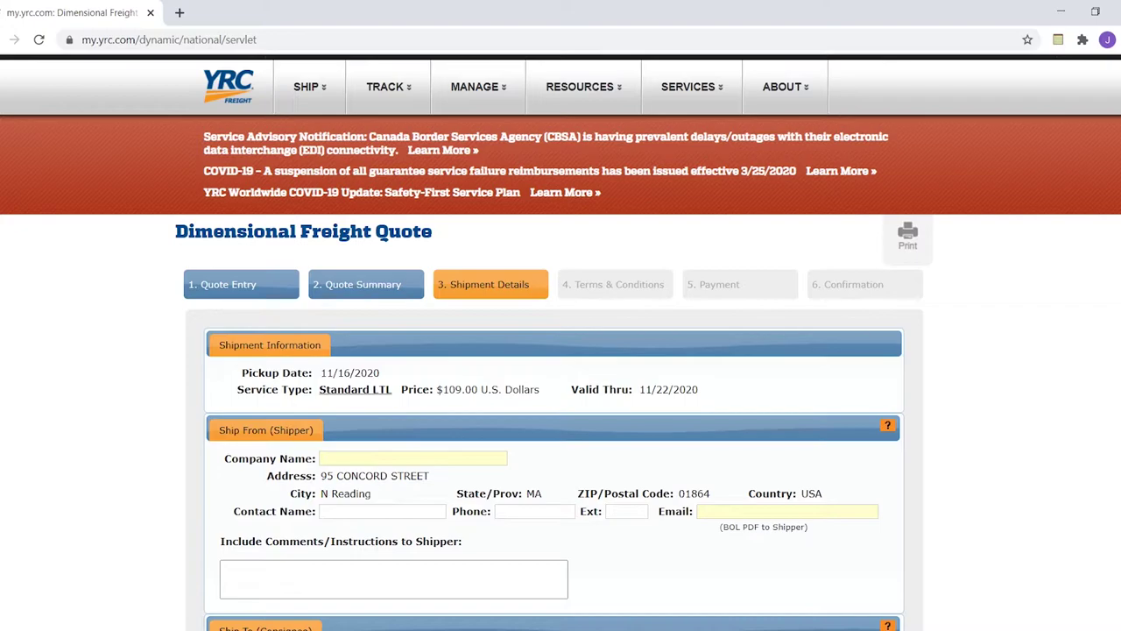
scroll(561, 342, down, 1)
scroll(561, 342, up, 1)
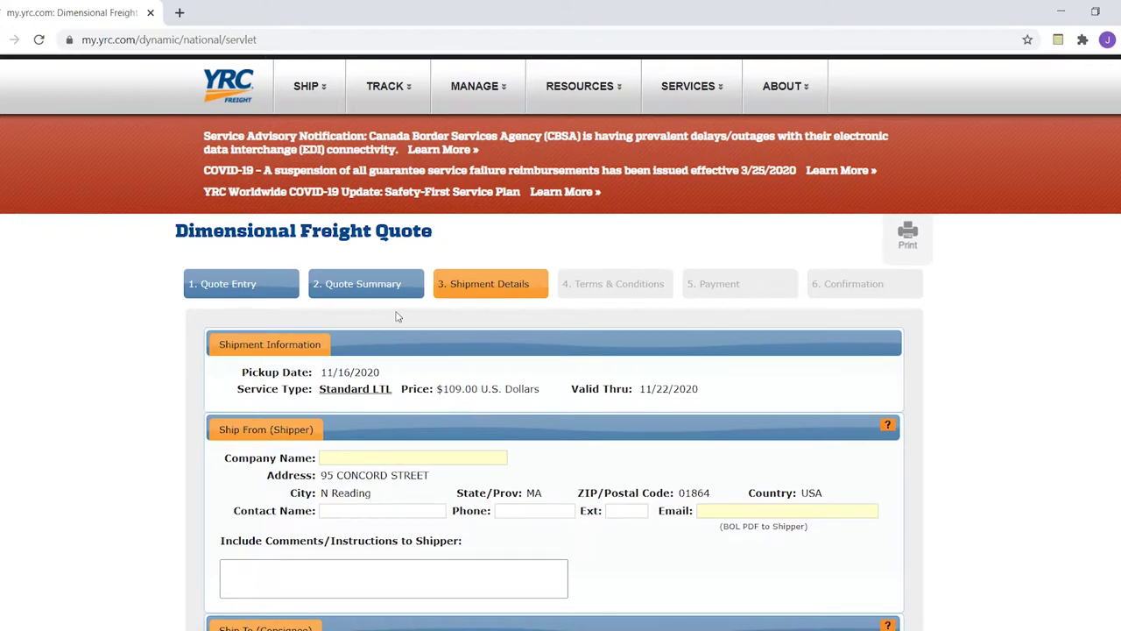
Return to the quote entry and change the Ship From location type to Residential or non-commercial.
click(370, 292)
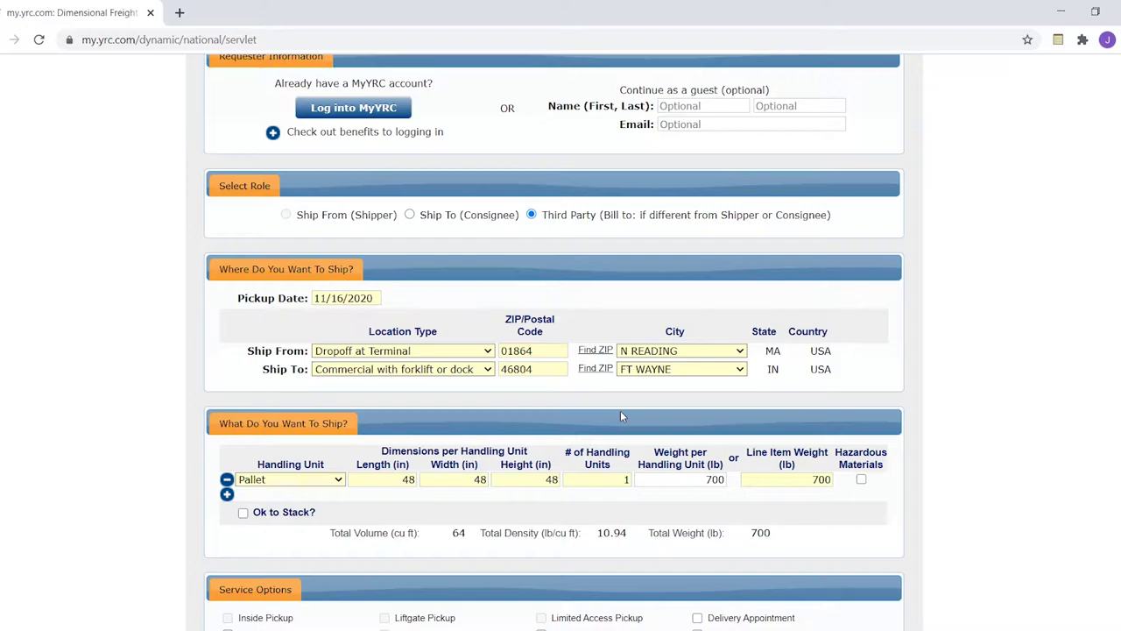
click(487, 354)
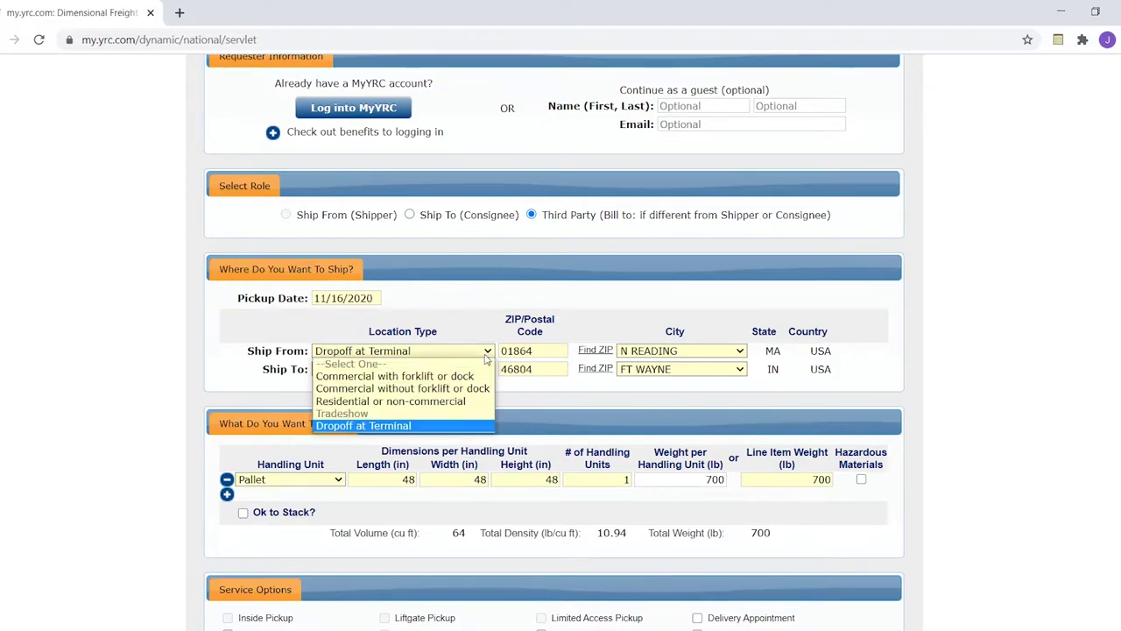
click(415, 401)
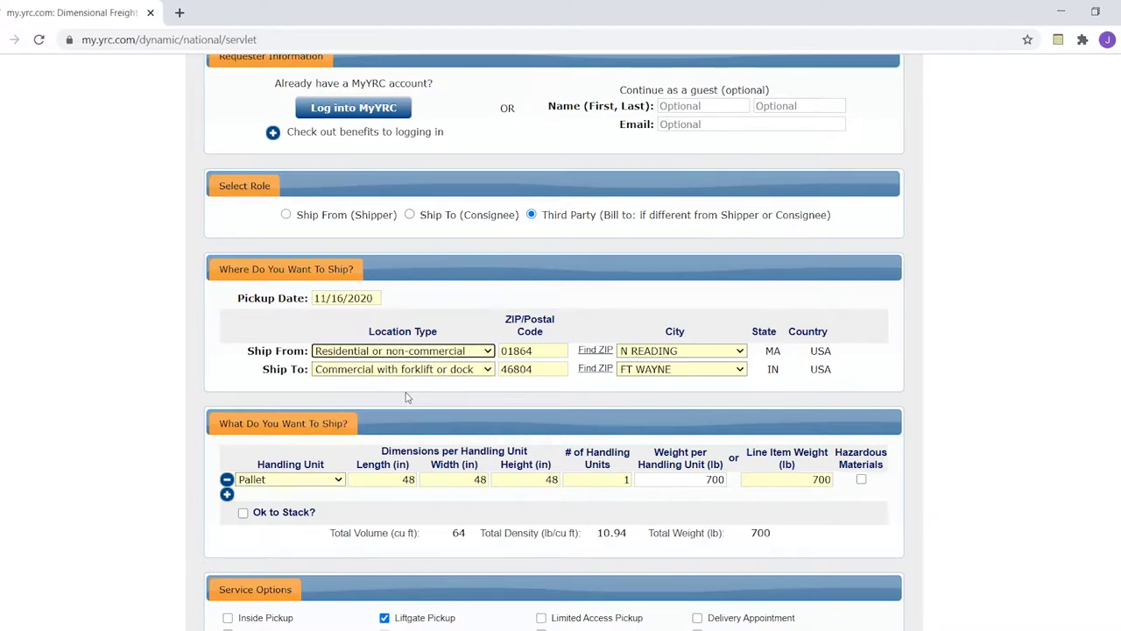
Keep Liftgate Pickup selected for the residential origin and request the quote summary.
click(453, 395)
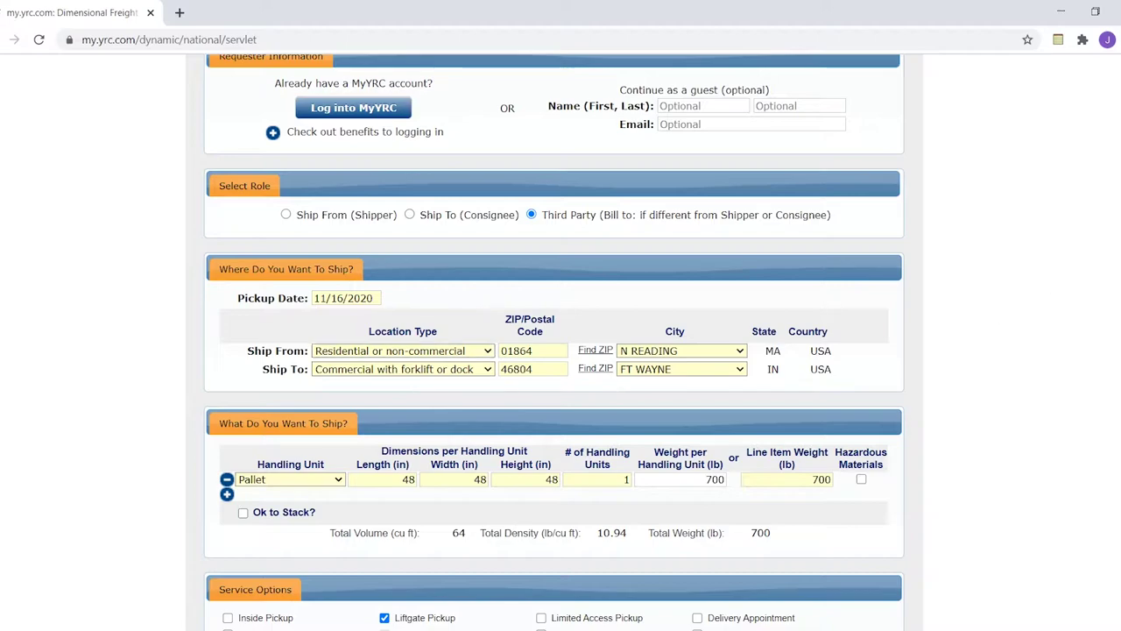
scroll(633, 162, down, 2)
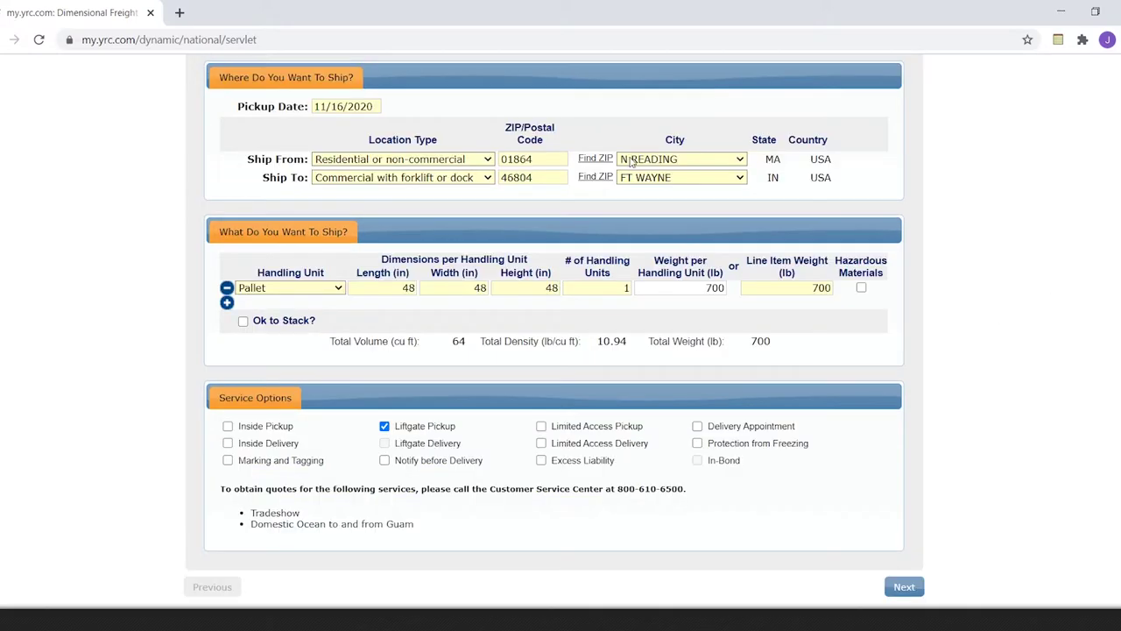
click(384, 426)
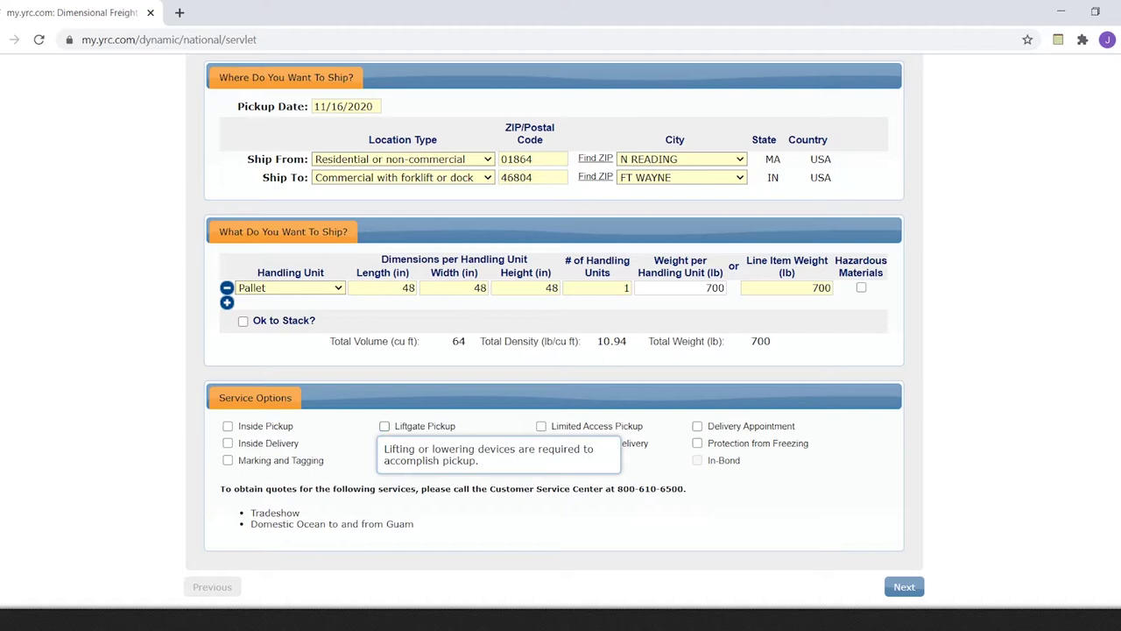
click(384, 426)
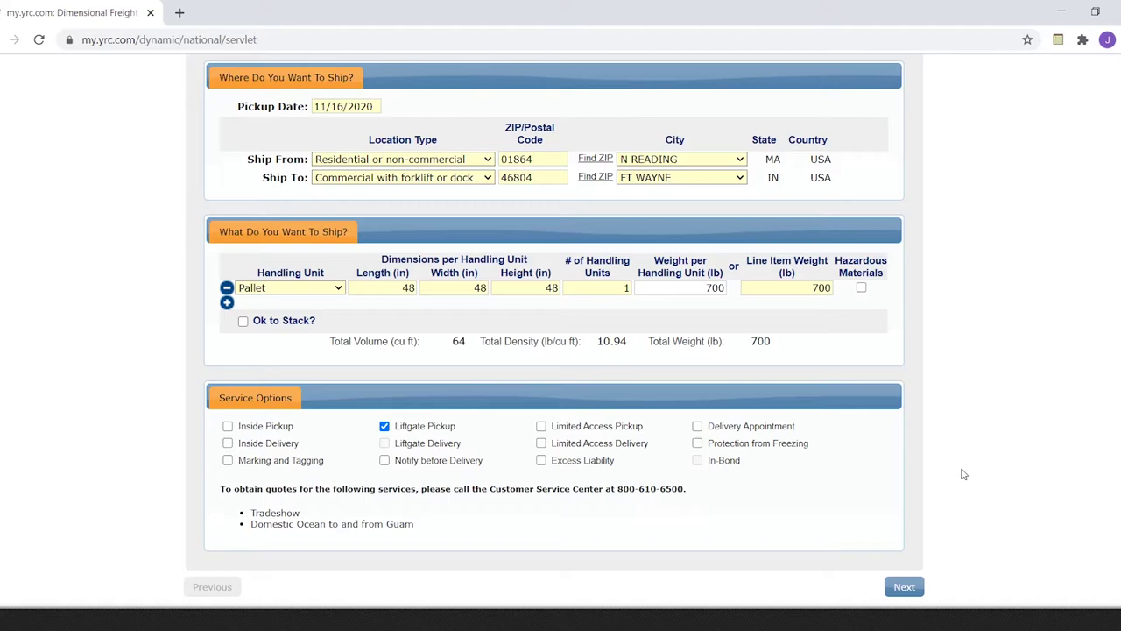
click(907, 585)
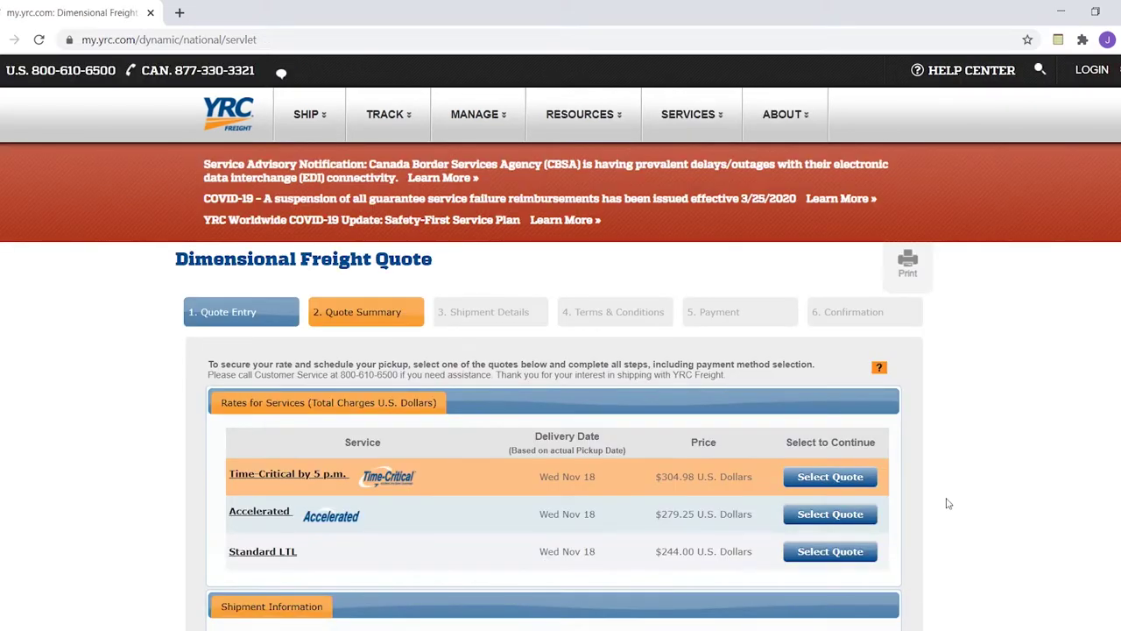
scroll(560, 420, down, 1)
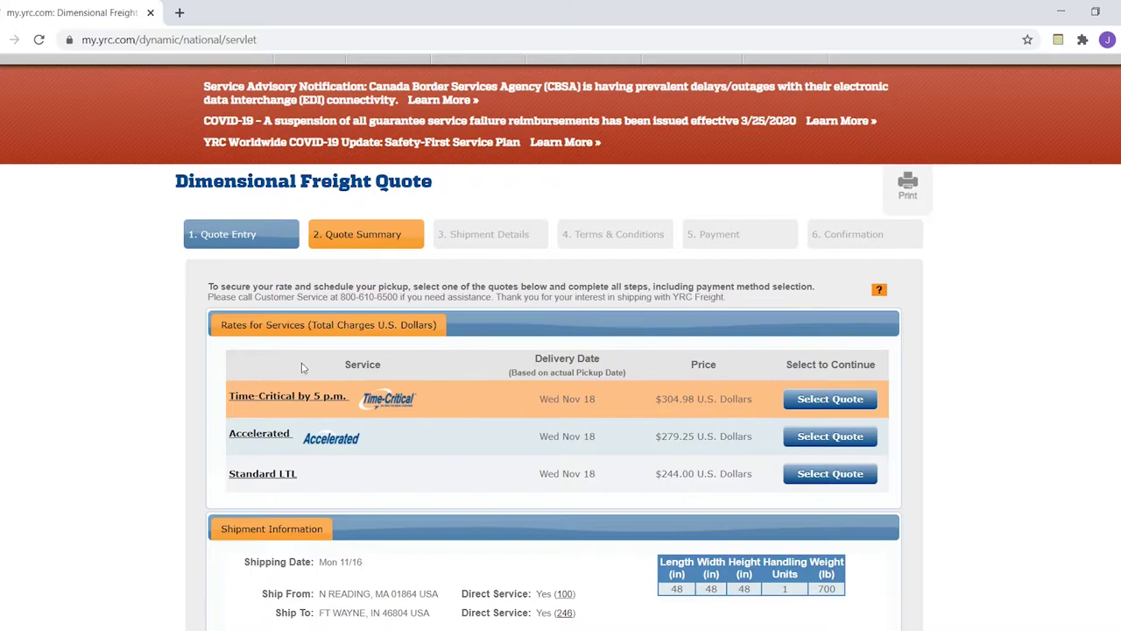
In the quote entry, set the Ship To location type to Residential or non-commercial and request rates with liftgate pickup and delivery.
click(237, 245)
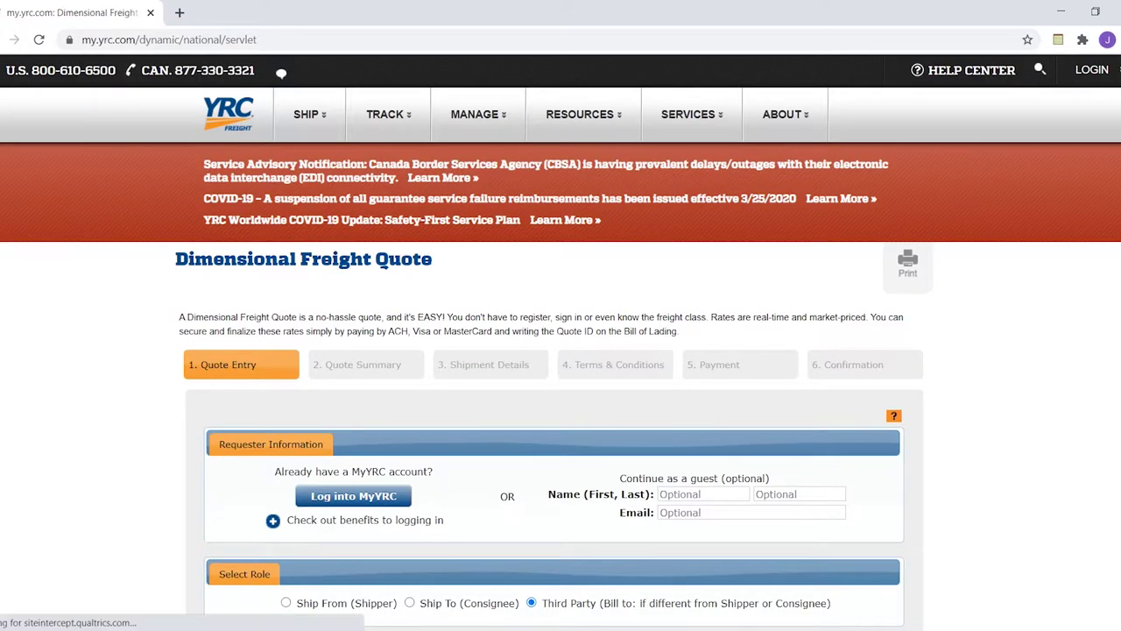
scroll(544, 388, down, 4)
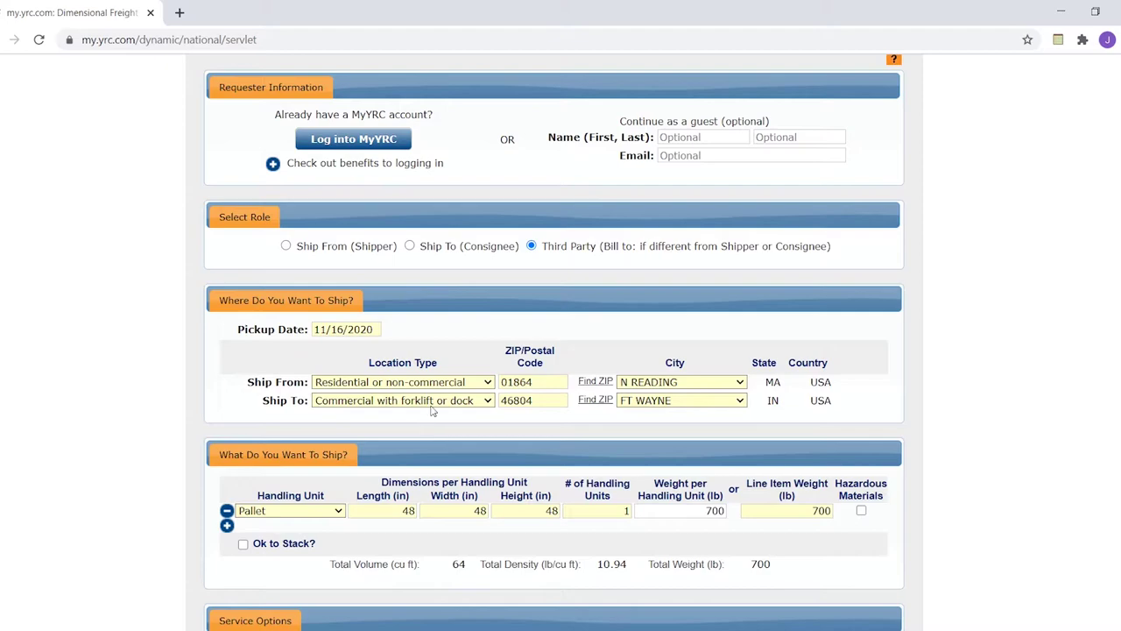
click(470, 405)
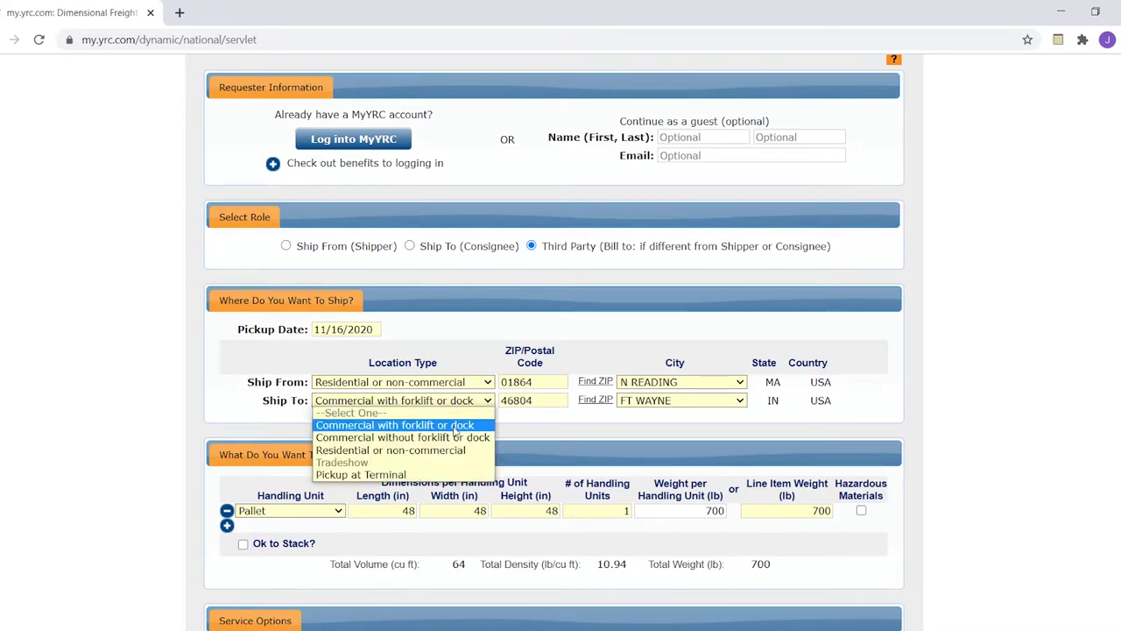
click(429, 451)
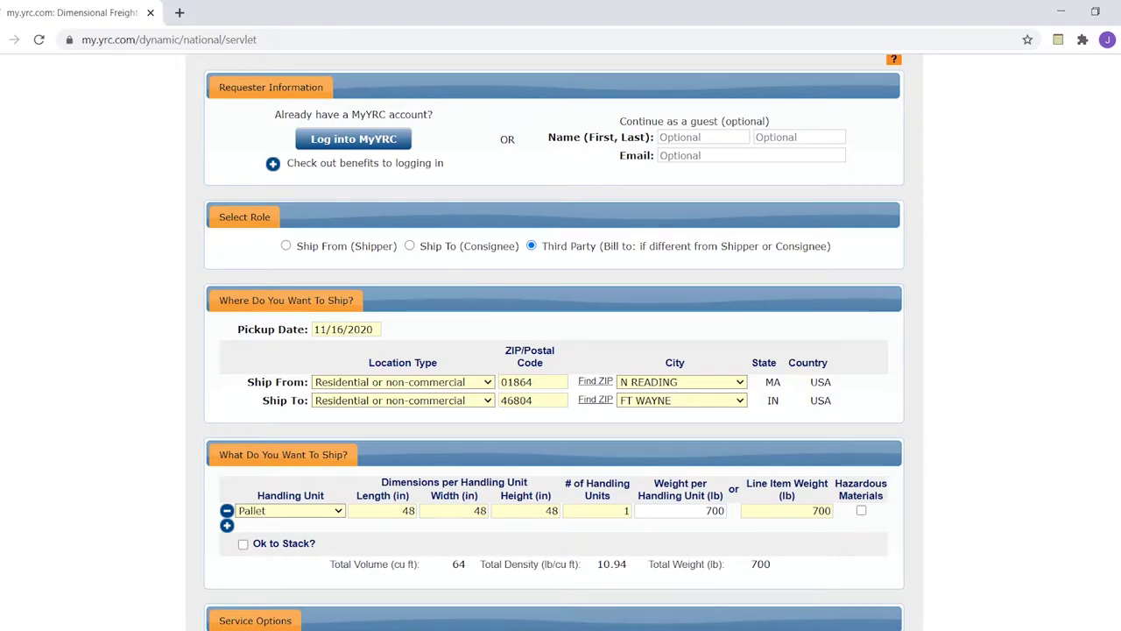
scroll(1066, 453, down, 3)
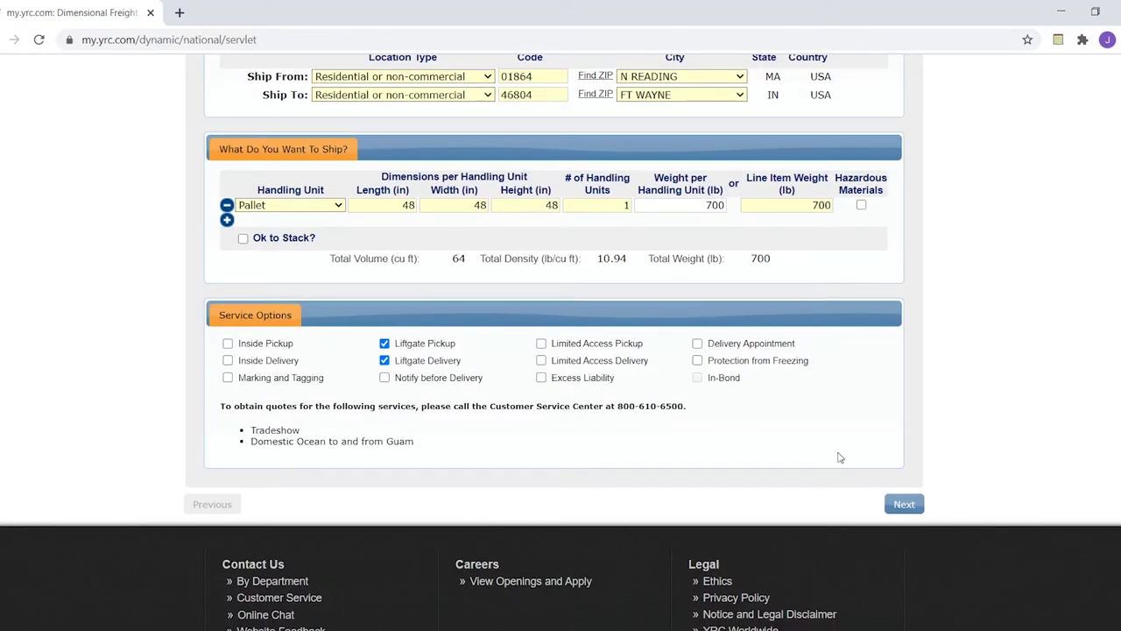
mouse_move(458, 350)
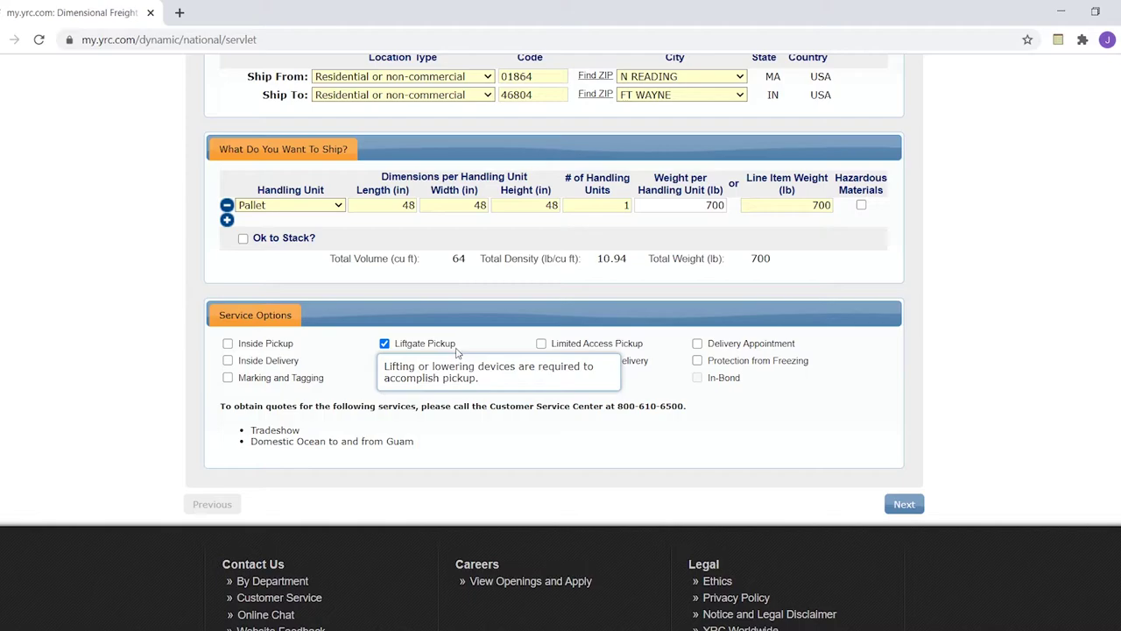
click(385, 360)
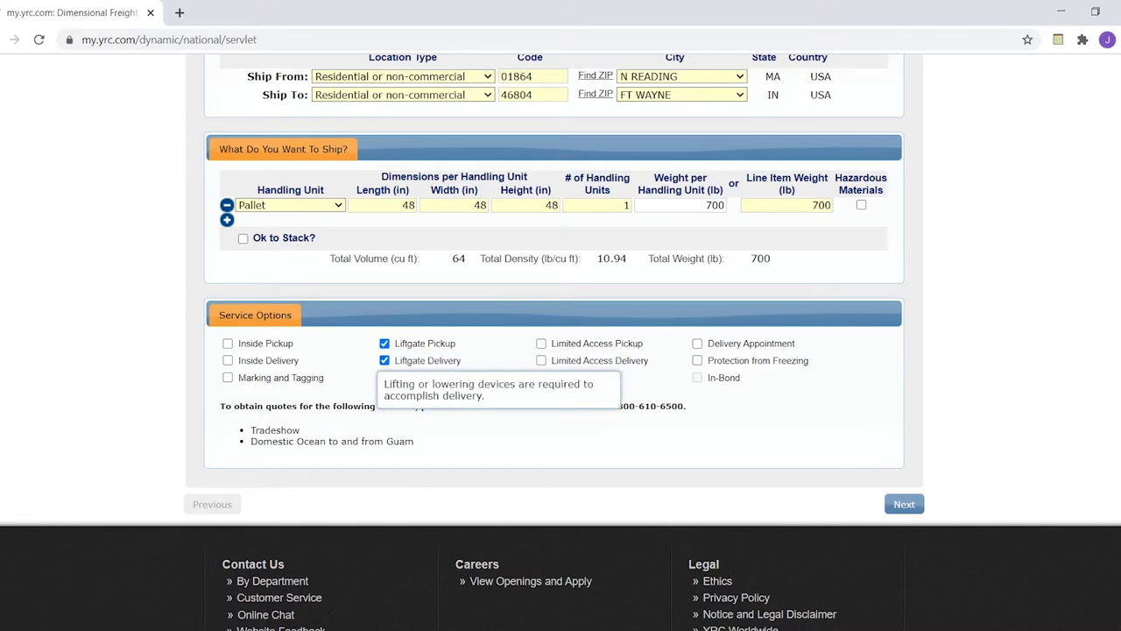
click(904, 505)
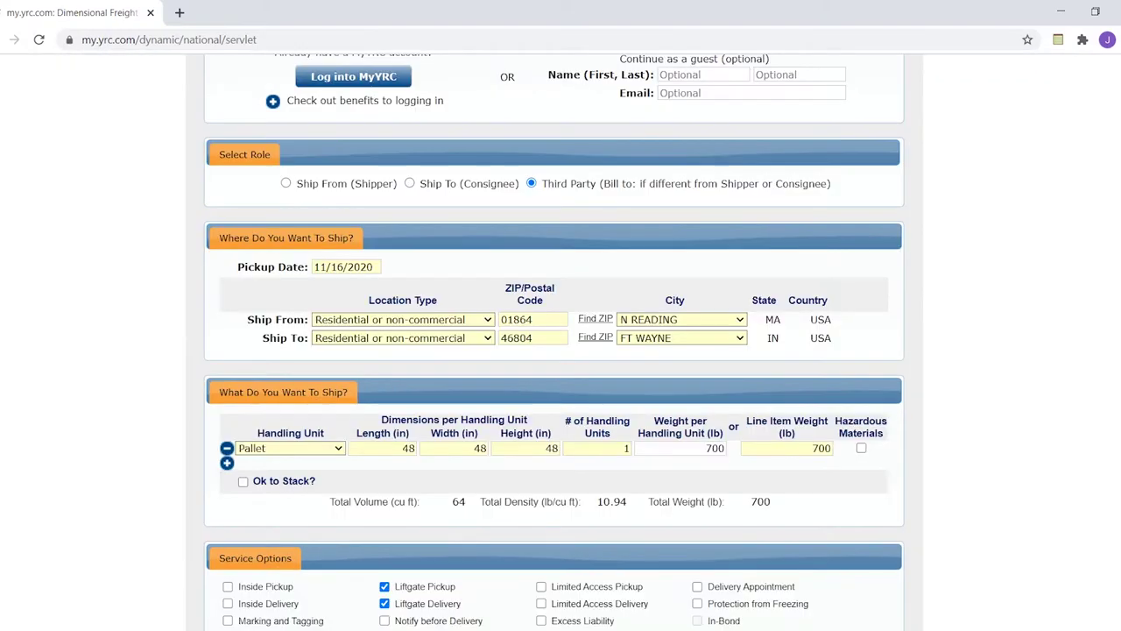
In the quote entry, set the Ship From location type to Dropoff at Terminal and Ship To to Commercial with forklift or dock.
click(486, 321)
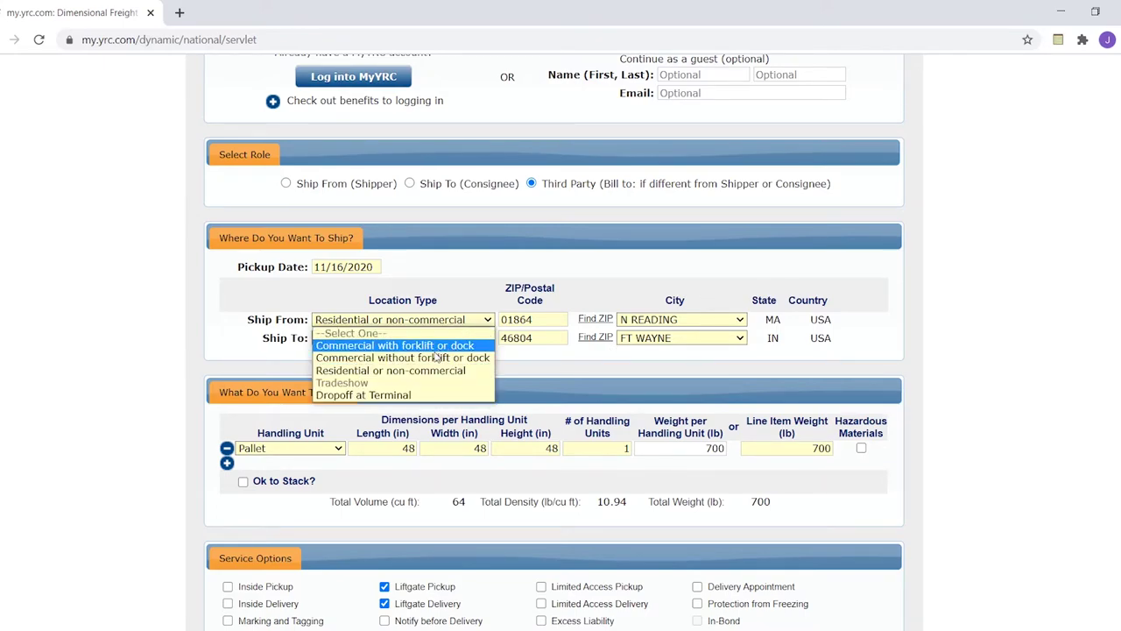
click(427, 396)
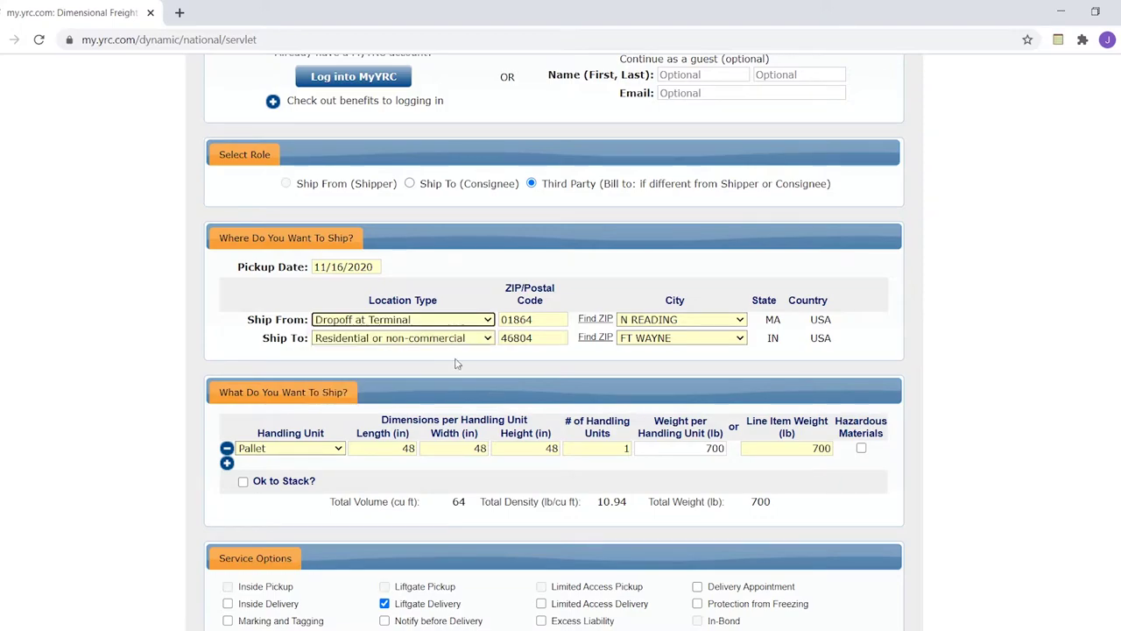
click(484, 340)
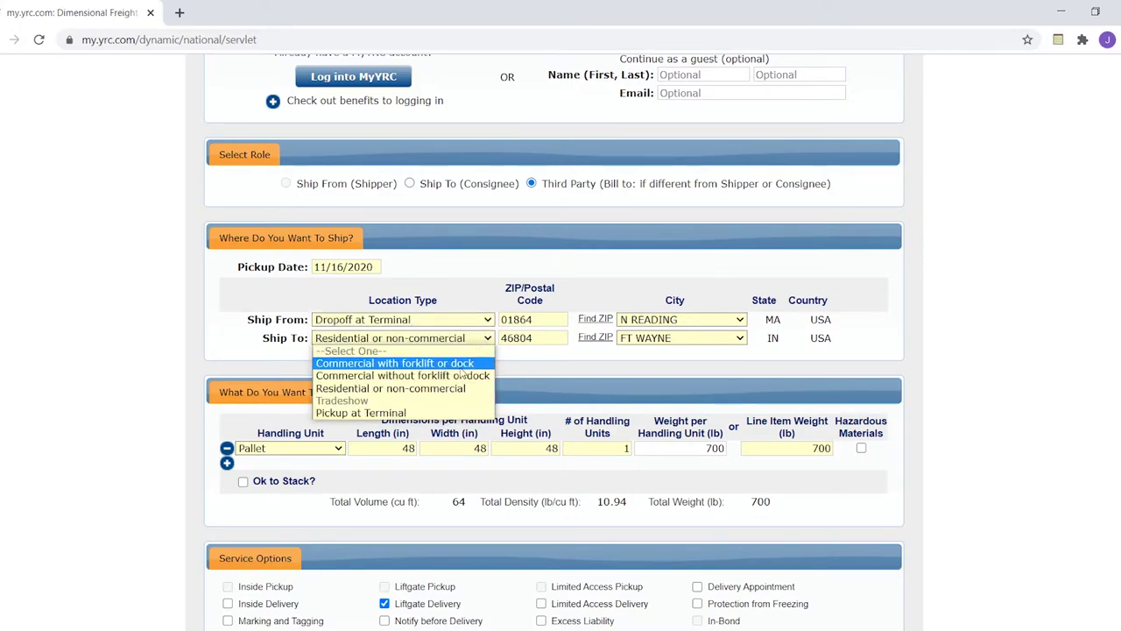
click(461, 363)
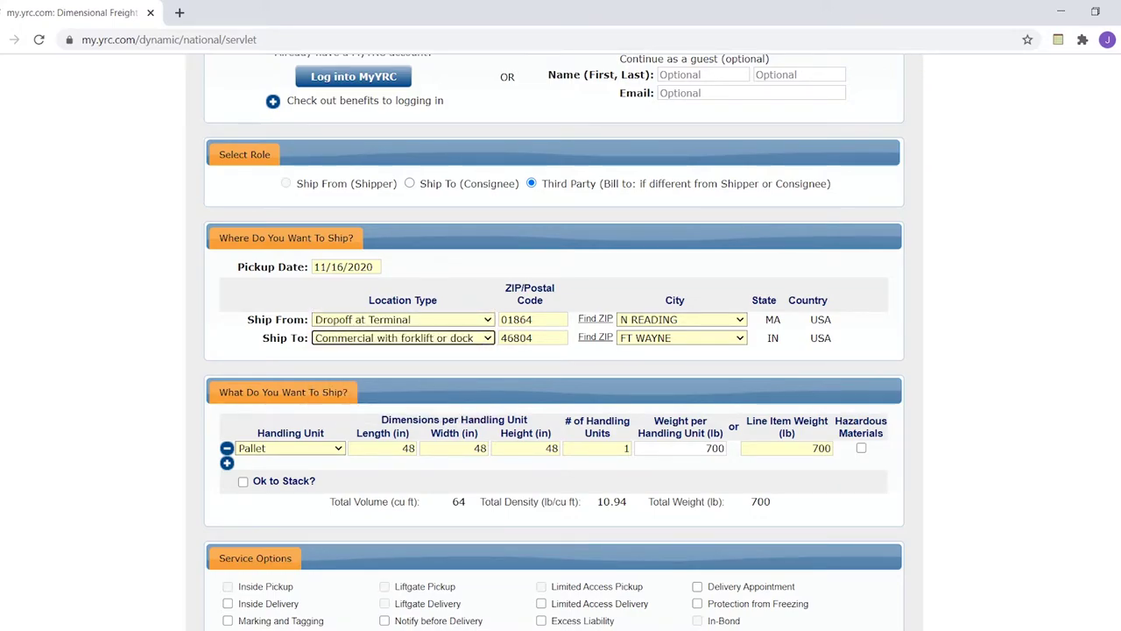
Set the Ship To ZIP code to 94550 for Livermore, CA, and request the quote summary.
key(Tab)
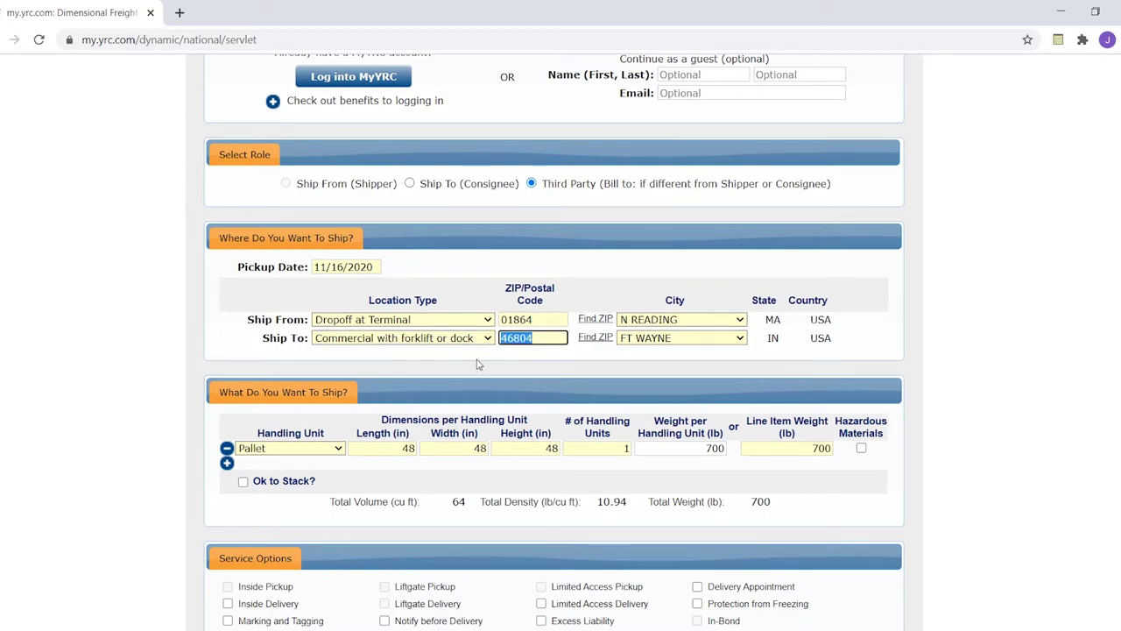
text(94550)
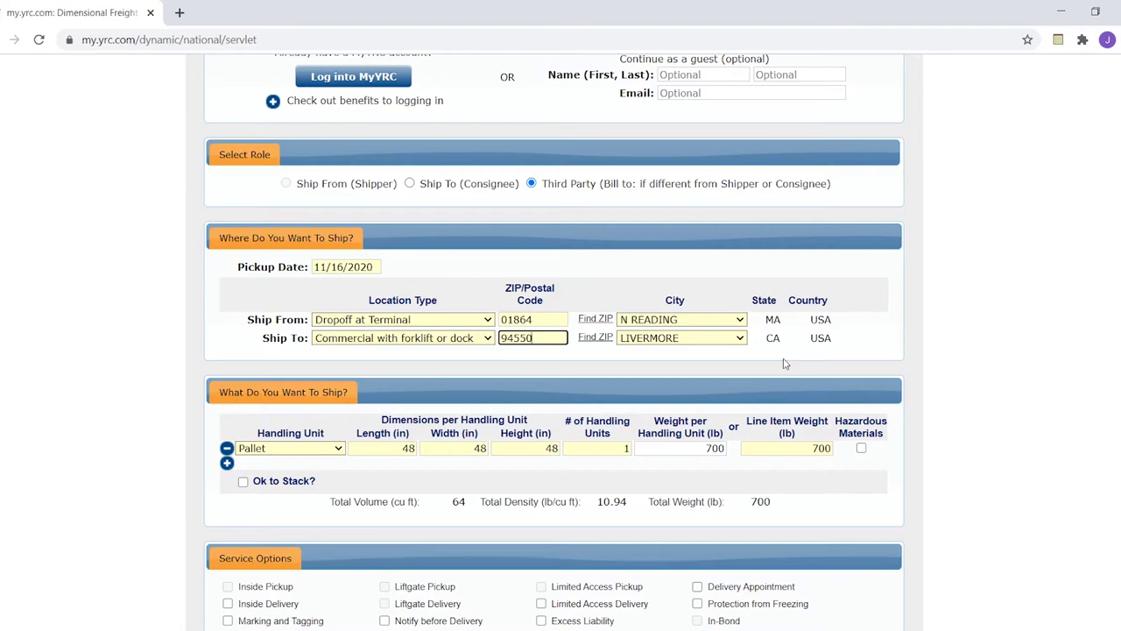
key(Return)
scroll(281, 73, down, 1)
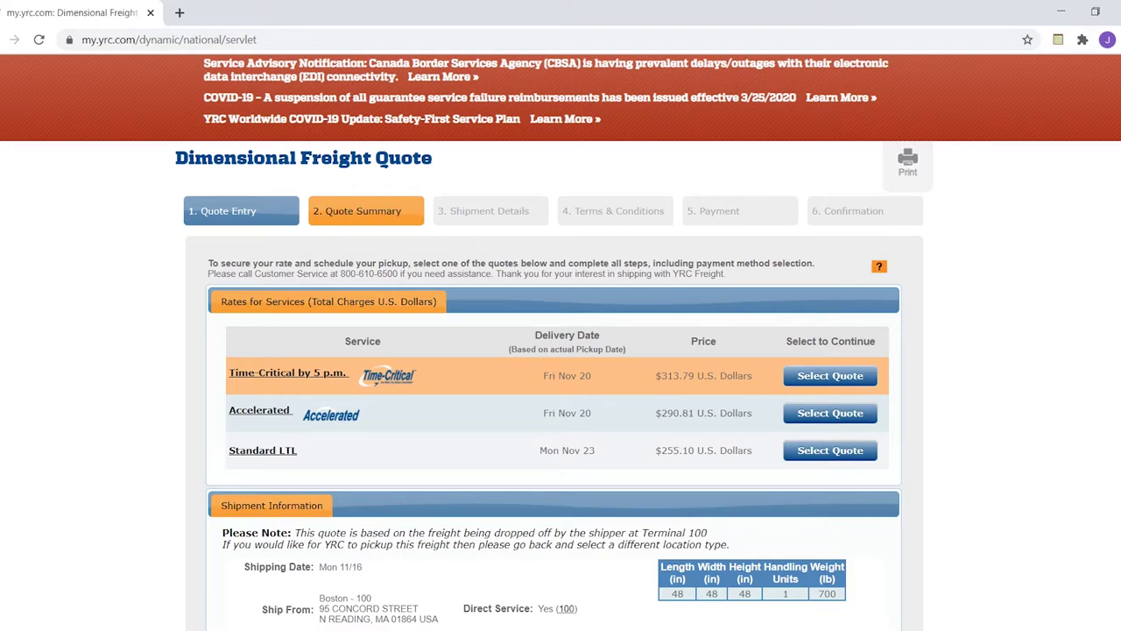
Return to the quote entry, set the Livermore destination's location type to Residential or non-commercial, and request the rates with liftgate delivery.
click(226, 212)
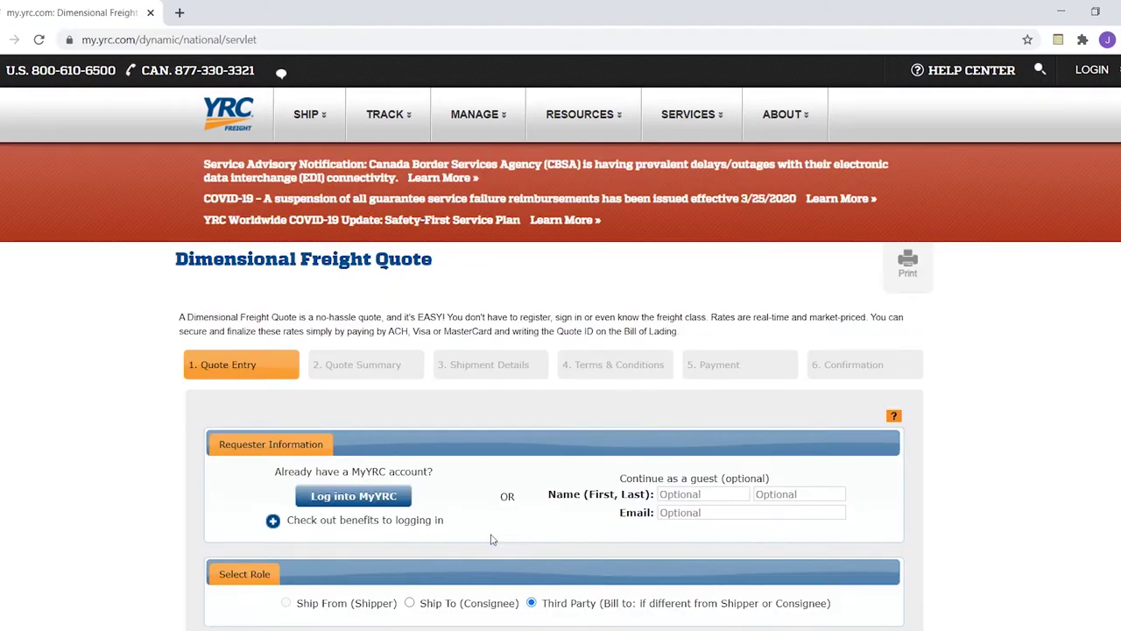
scroll(490, 539, down, 3)
click(451, 442)
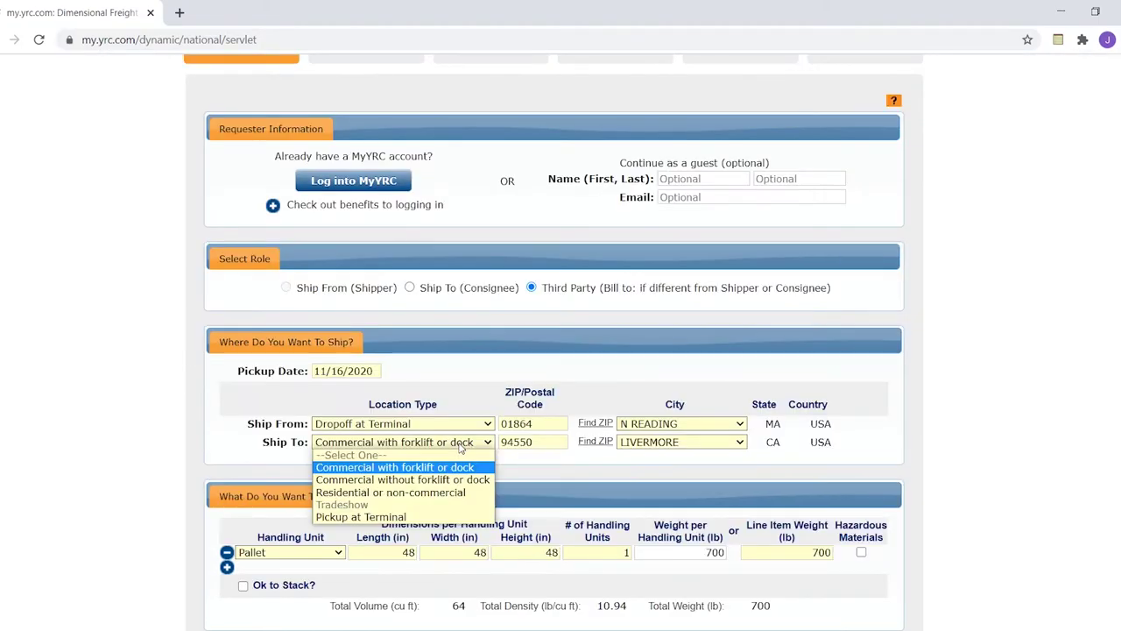
click(444, 493)
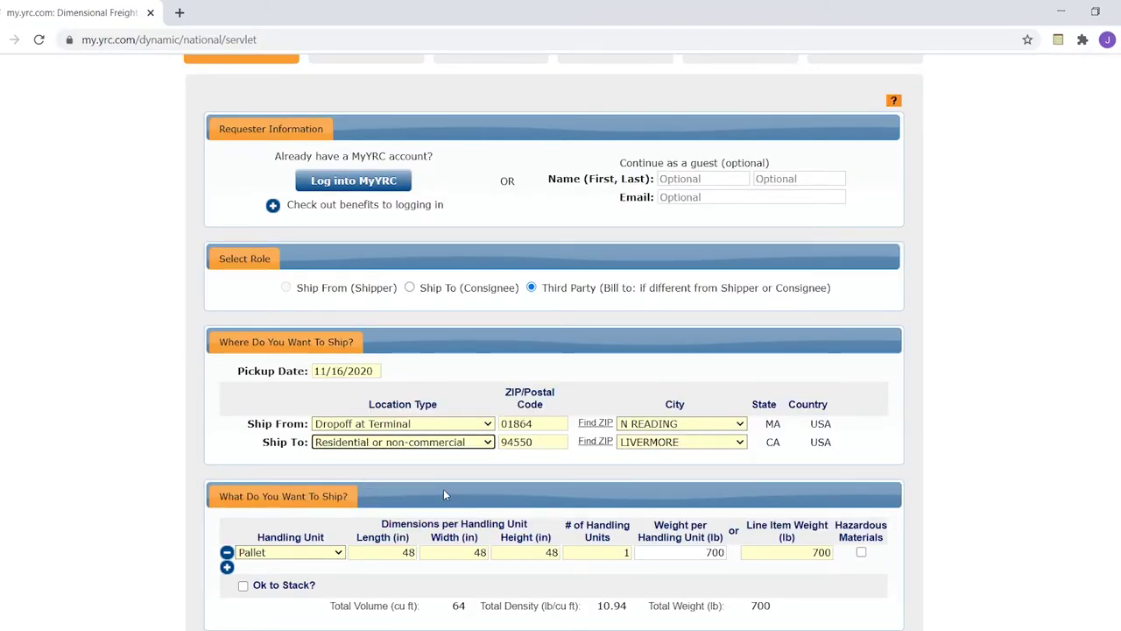
scroll(1094, 423, down, 3)
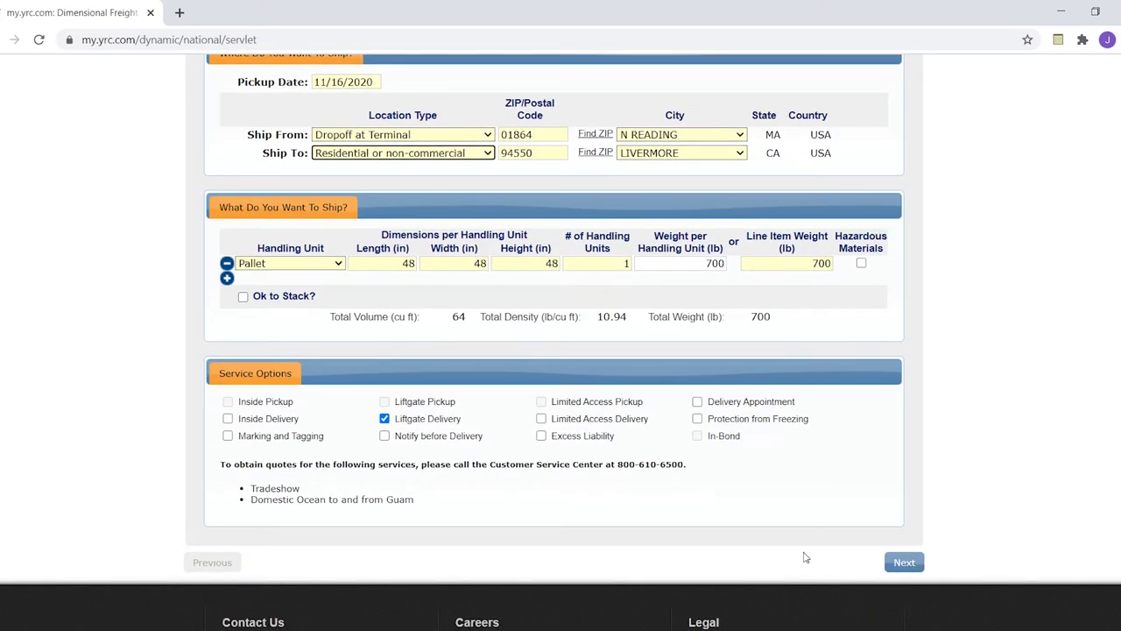
click(892, 568)
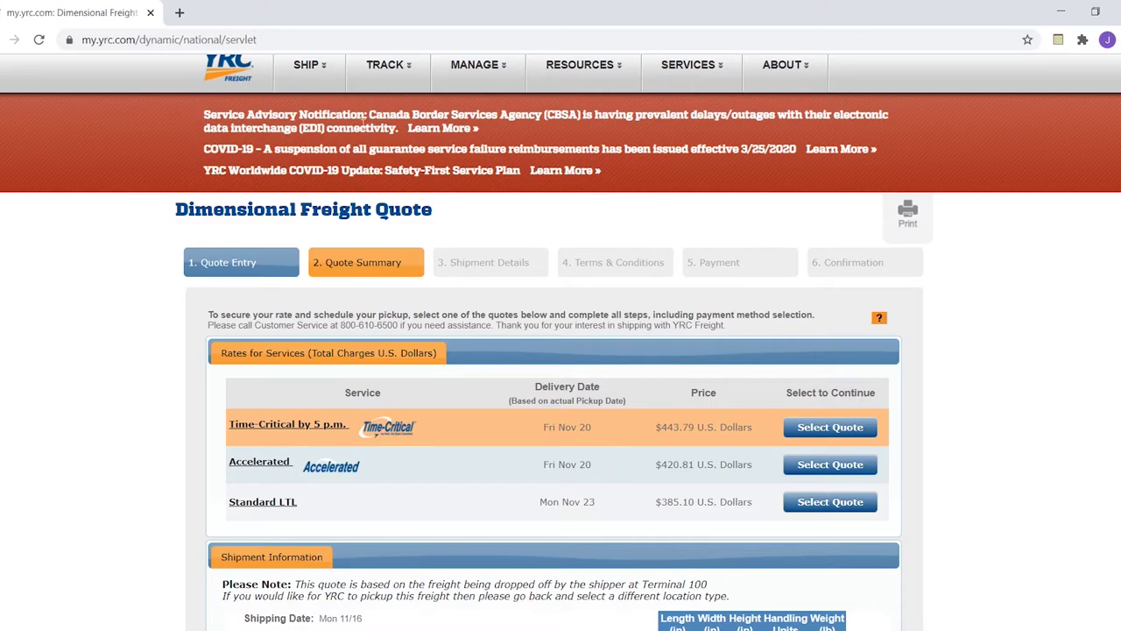
Return to the quote entry and set the Livermore destination's location type to Commercial with forklift or dock.
click(251, 271)
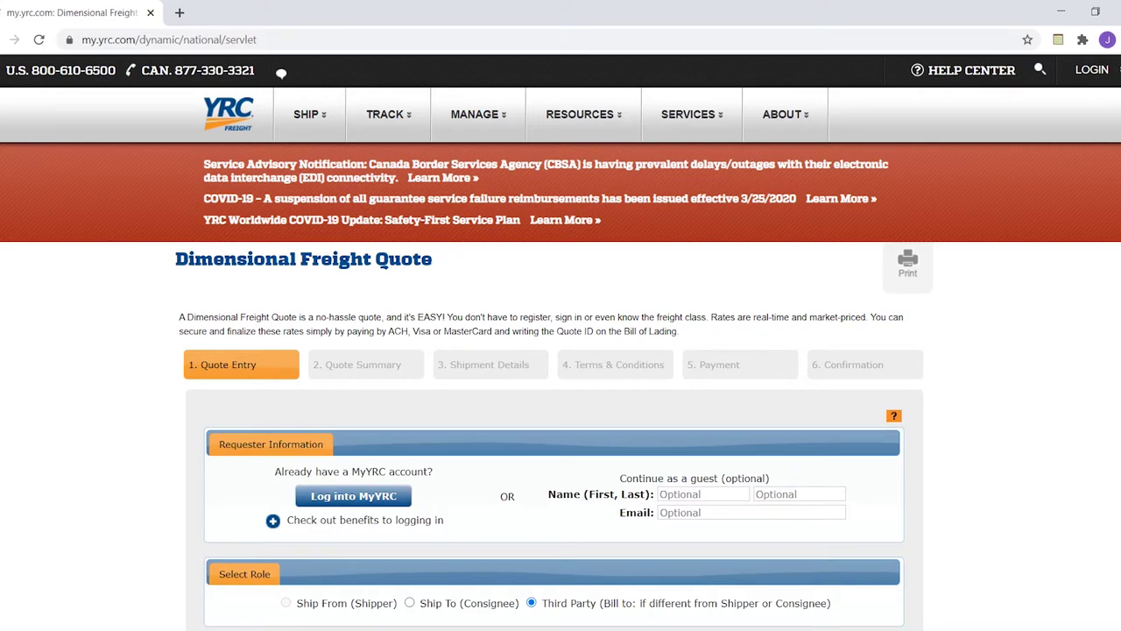
scroll(560, 350, down, 5)
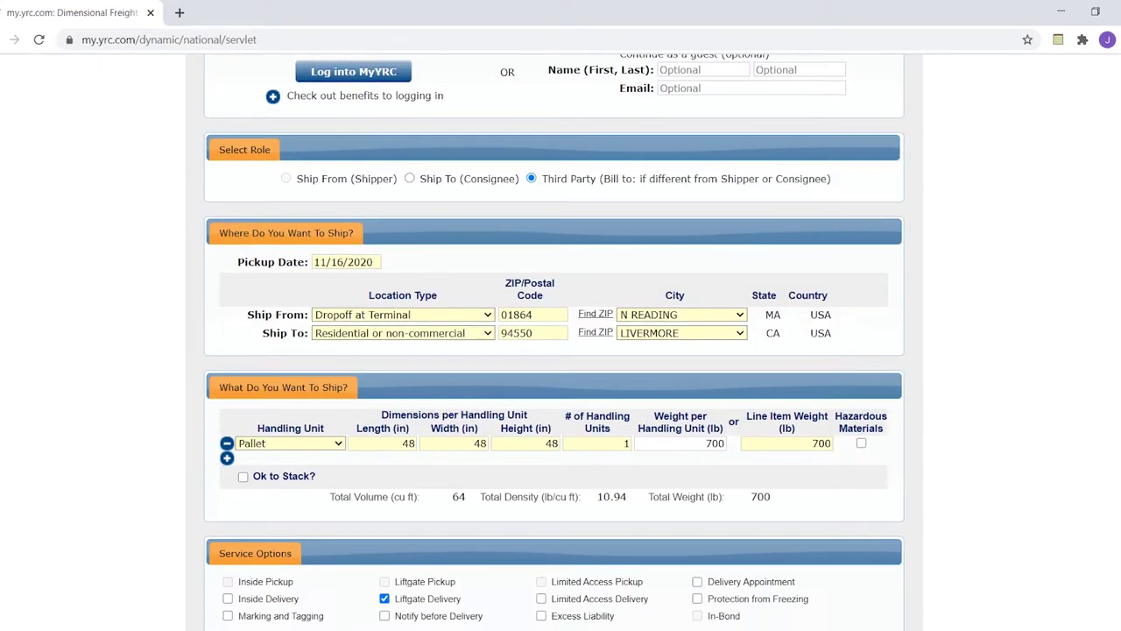
scroll(461, 262, down, 1)
click(459, 261)
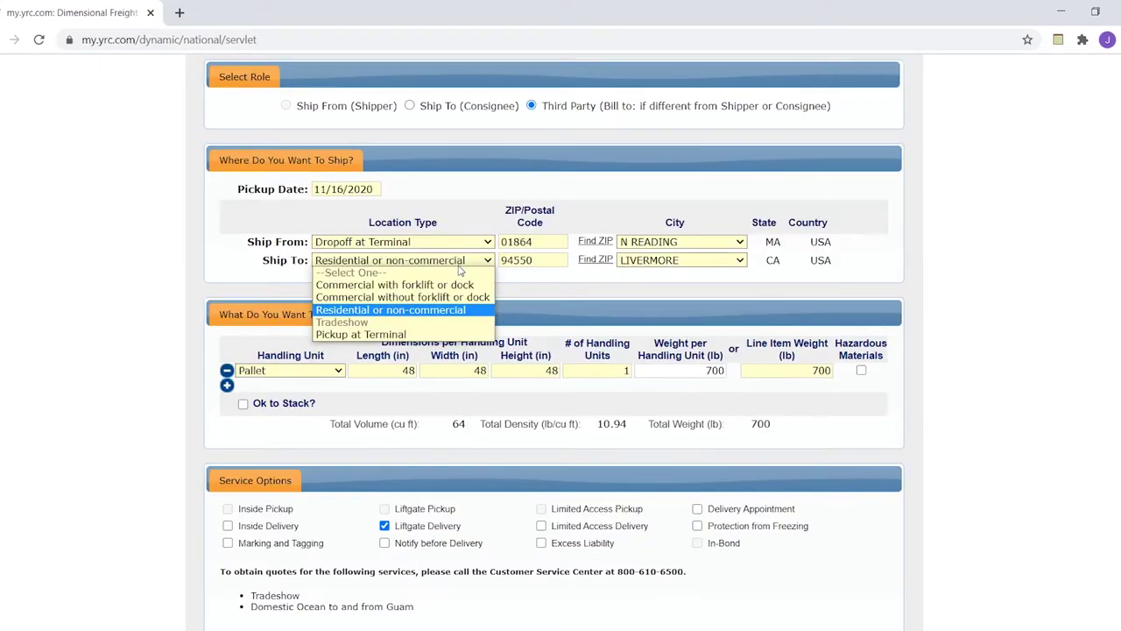
click(455, 285)
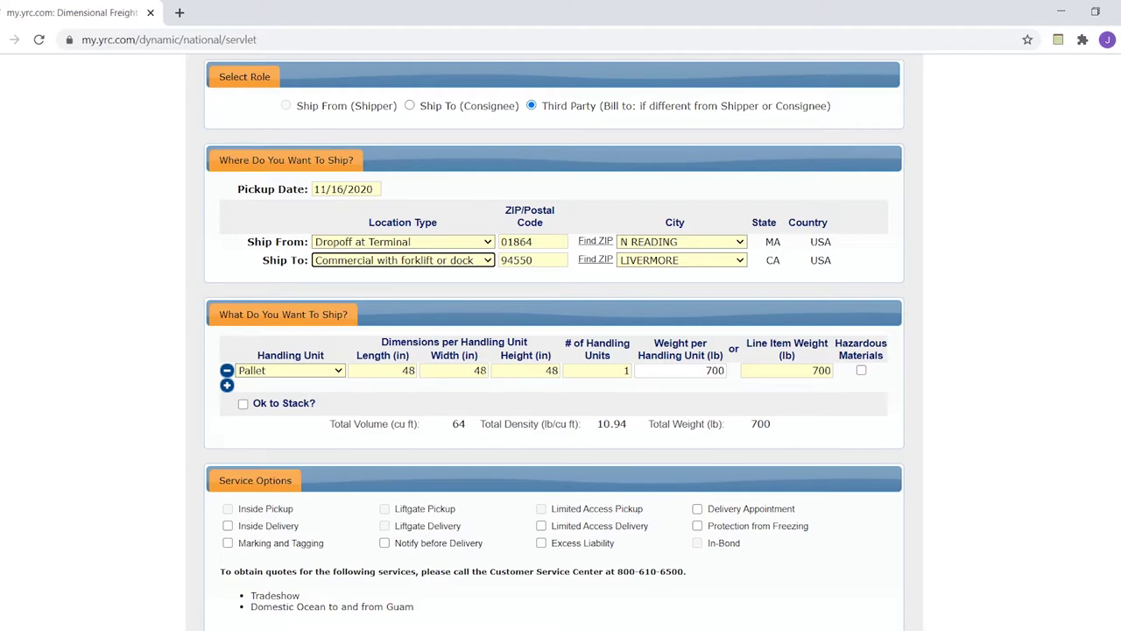
Set the pallet's width to 30 in and its height to 20 in.
click(454, 370)
key(BackSpace)
key(BackSpace)
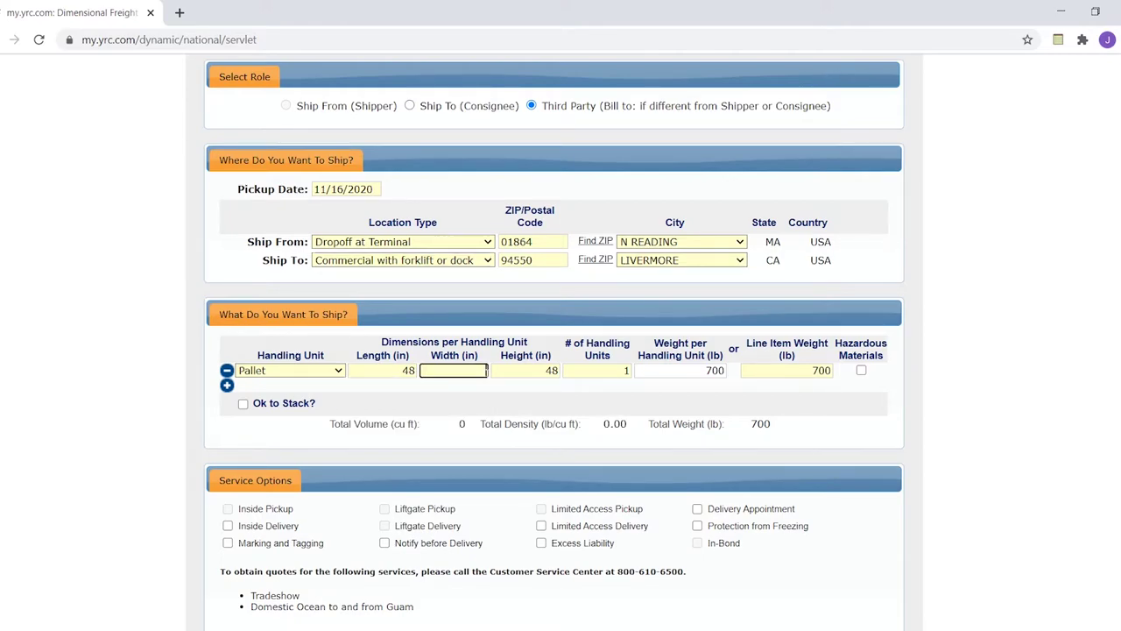
text(30)
key(Tab)
key(BackSpace)
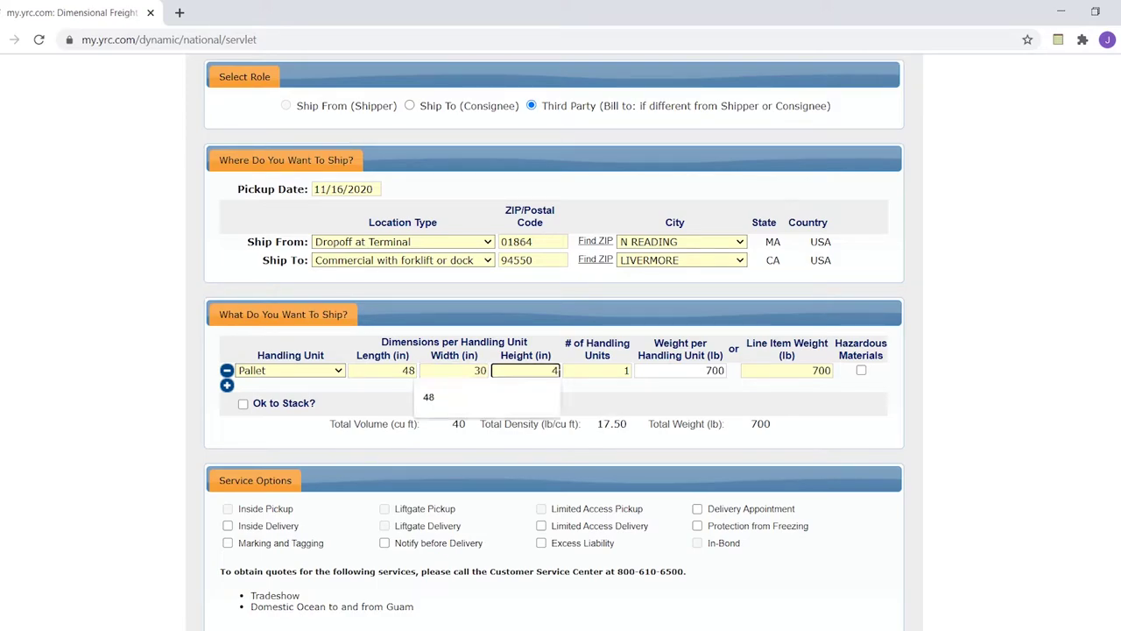
text(20)
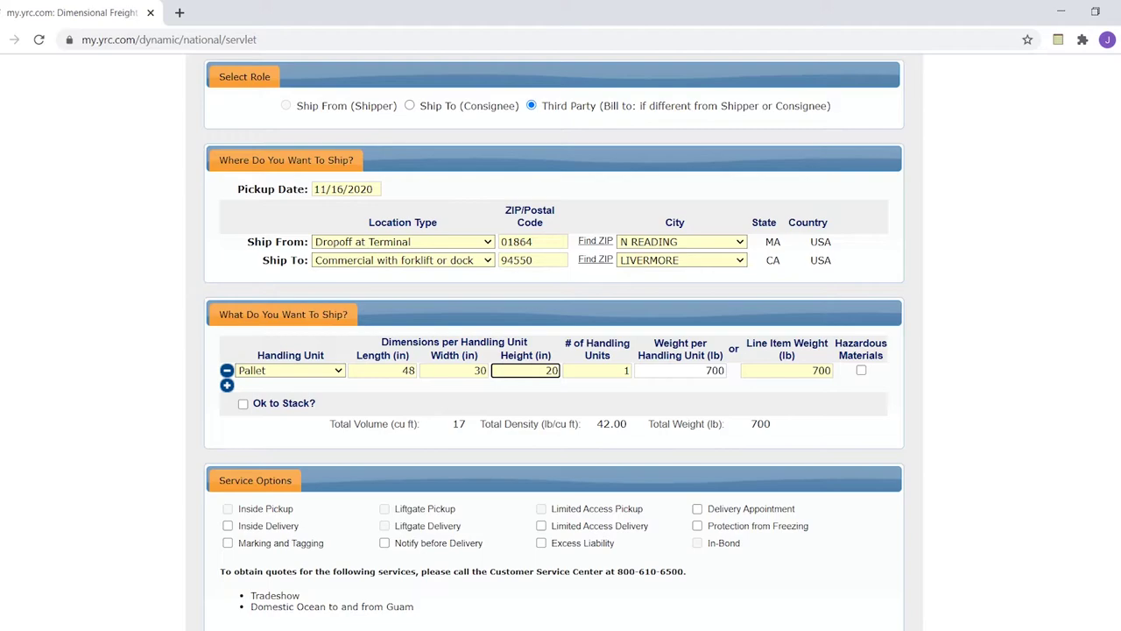
Set the weight per handling unit to 100 lb and request the quote summary for the smaller pallet.
key(Tab)
key(Left)
key(Right)
key(BackSpace)
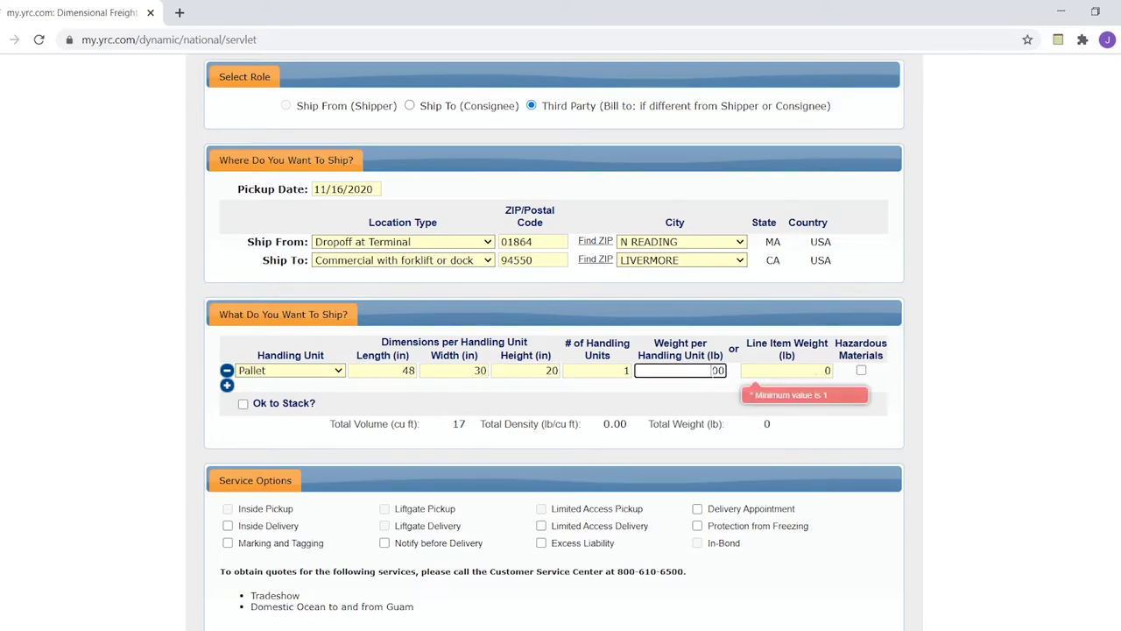
key(BackSpace)
key(BackSpace)
text(100)
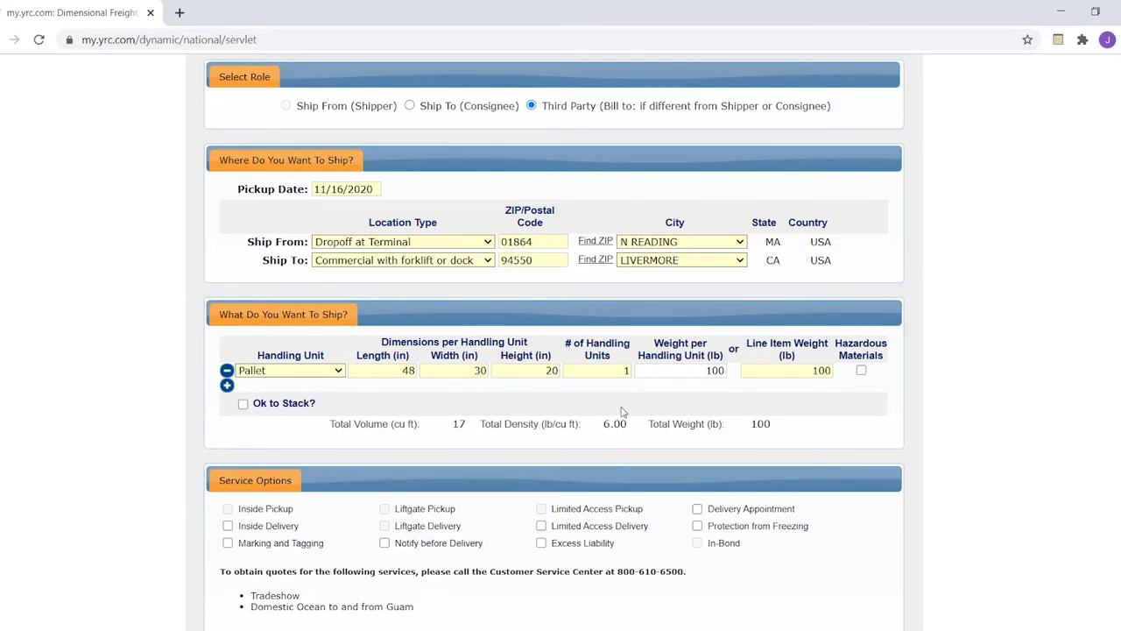
key(Return)
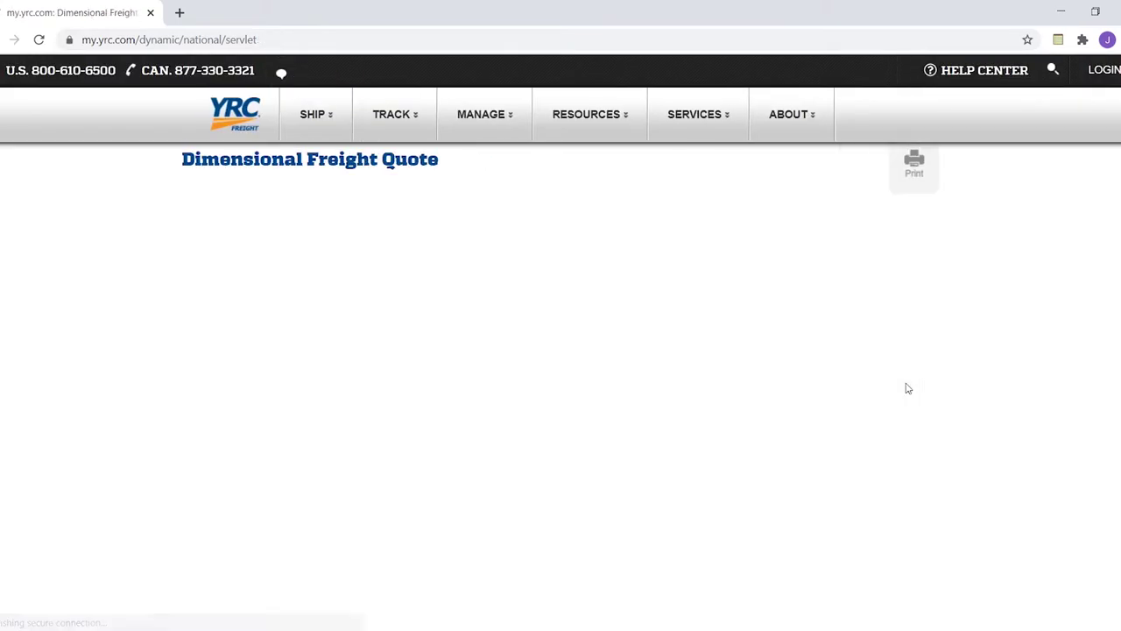
scroll(908, 389, down, 3)
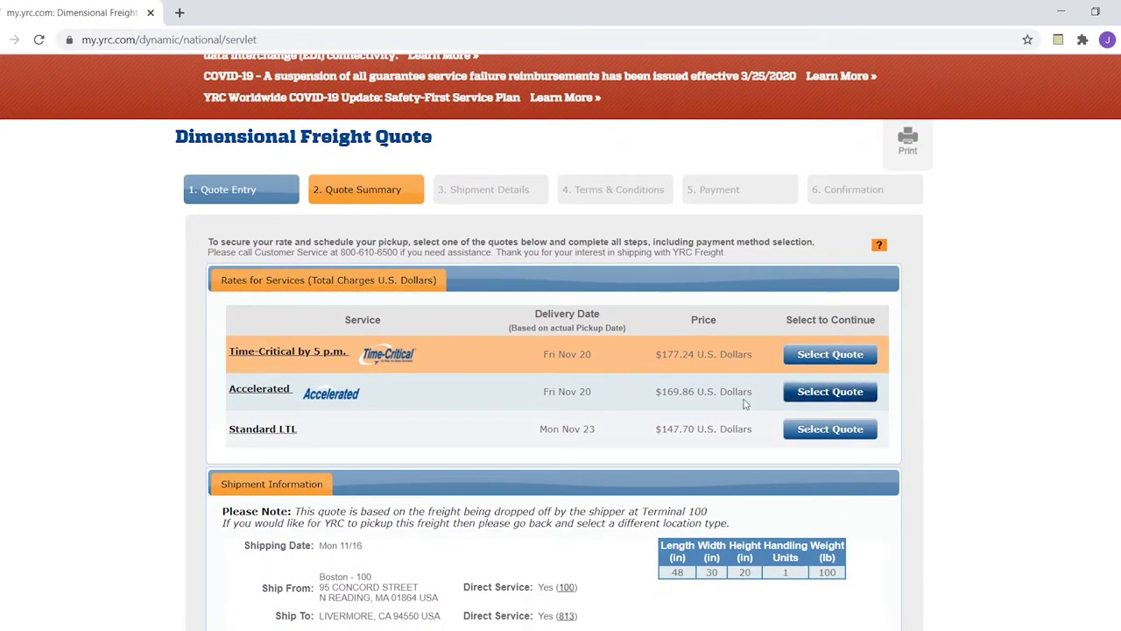